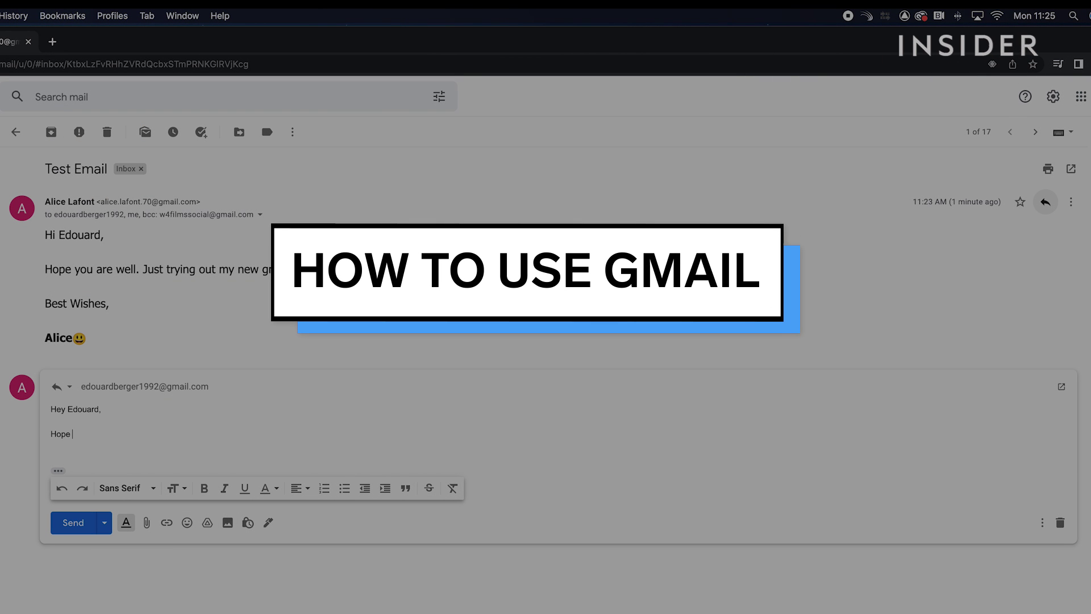
type("to see you next")
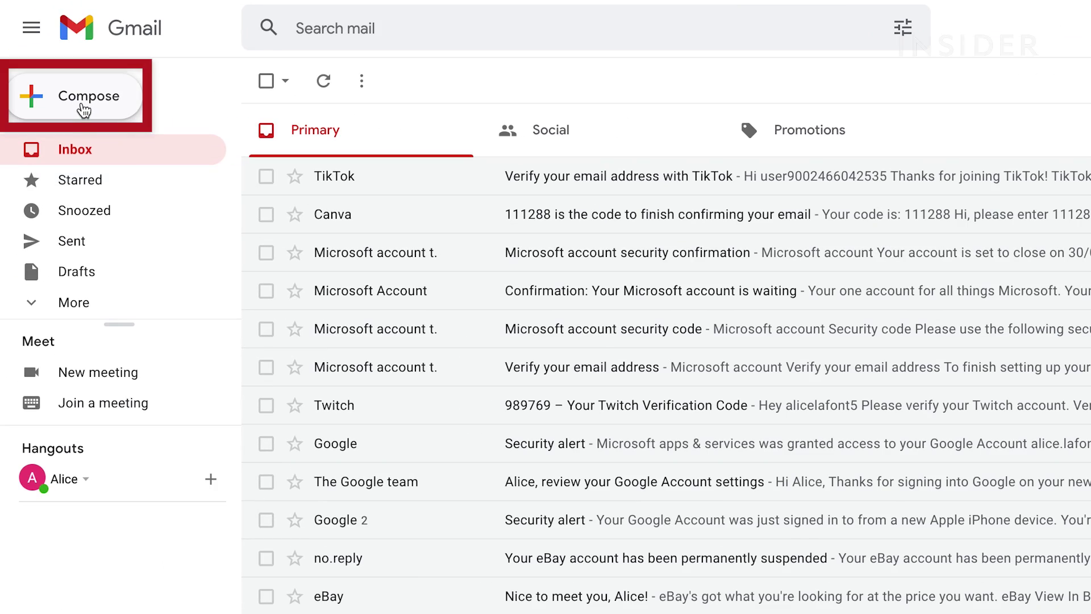
- Start a new message addressed to the main recipient with one contact copied in Cc
left_click(89, 95)
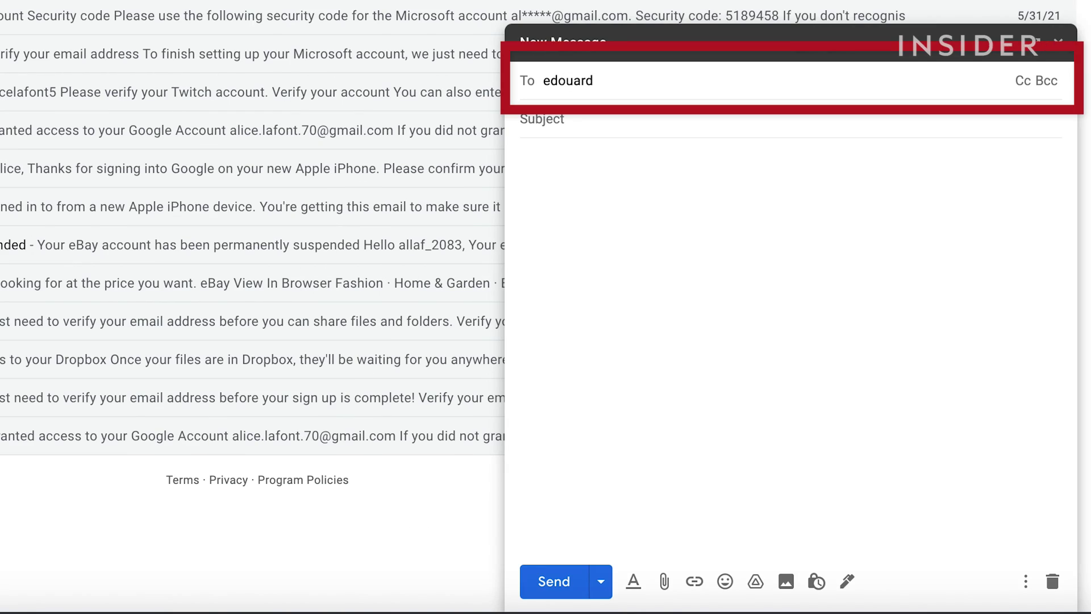
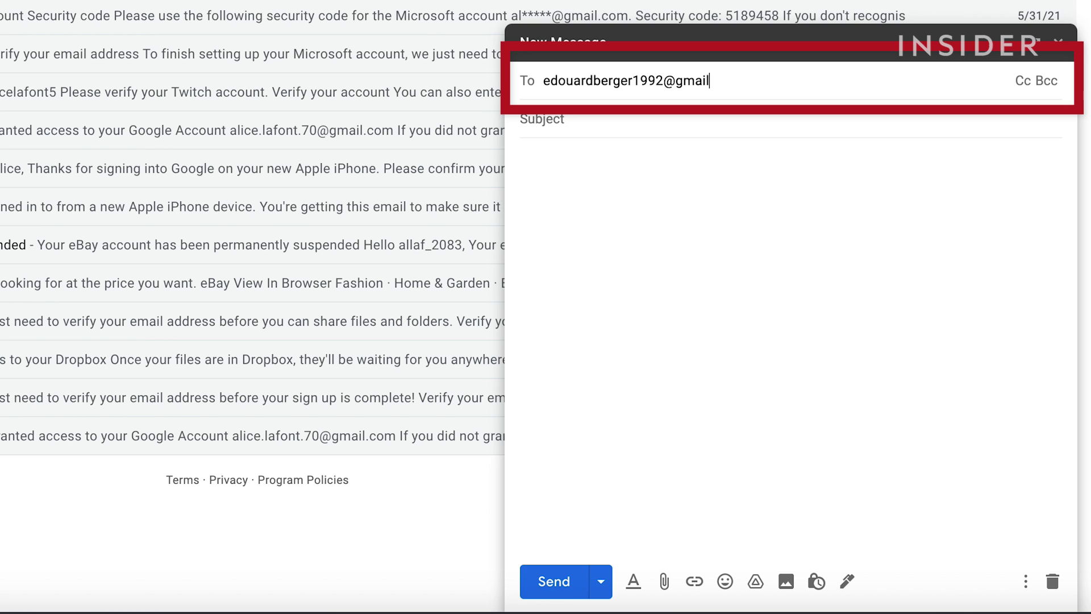
key("Return")
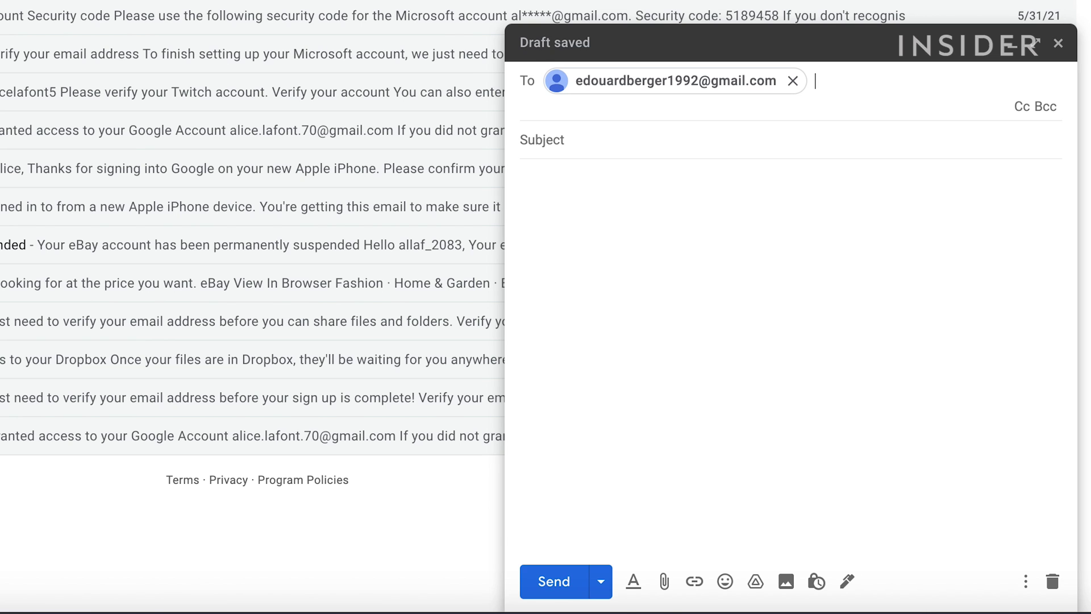
left_click(1021, 106)
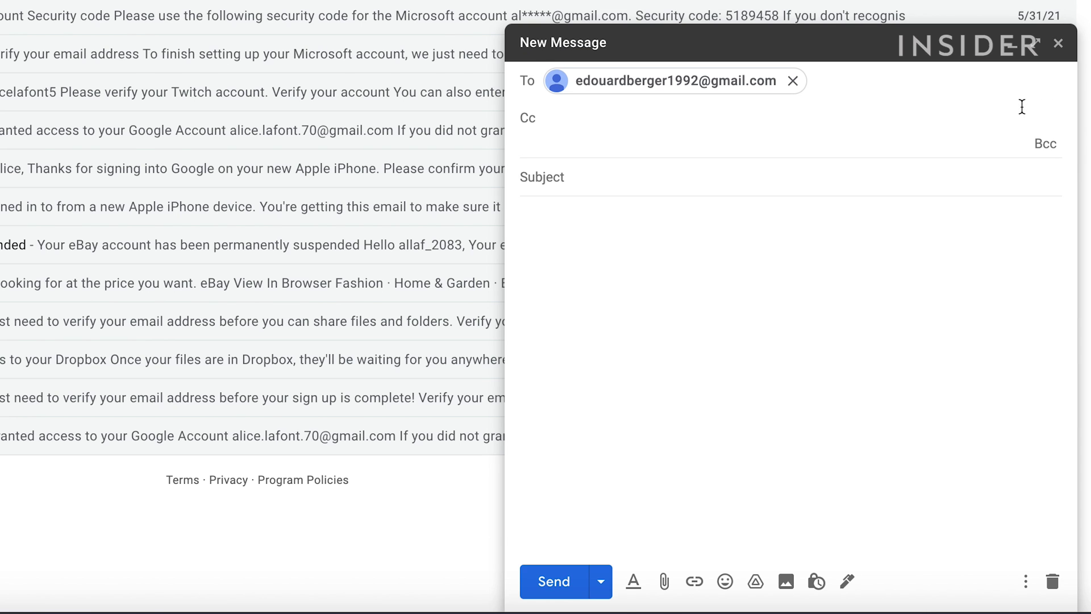
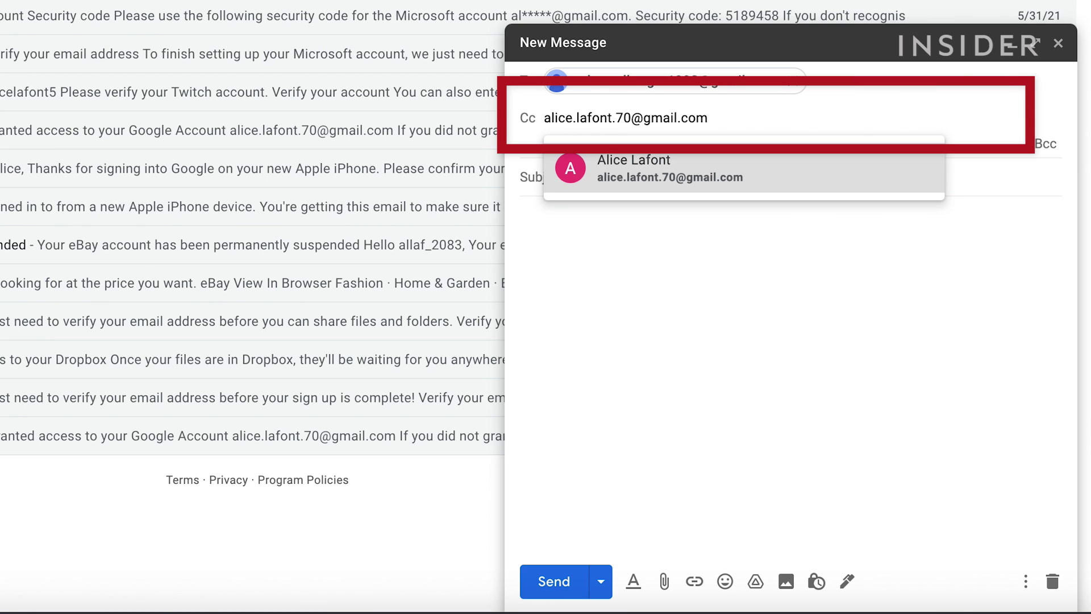
key("Return")
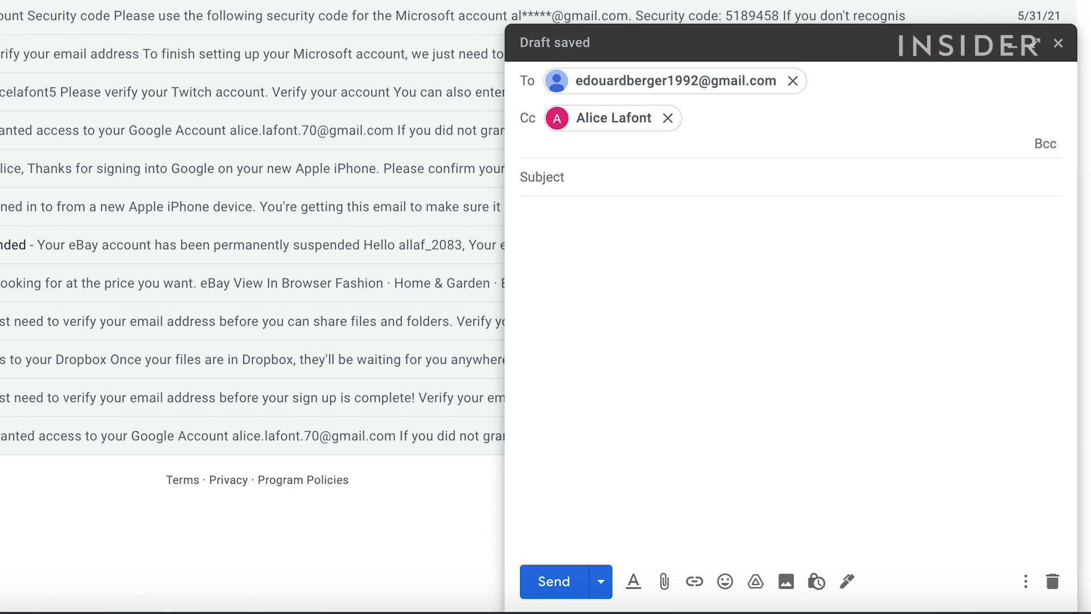
- Remove the extra Cc address and add it as a blind-copied Bcc recipient instead
key("Return")
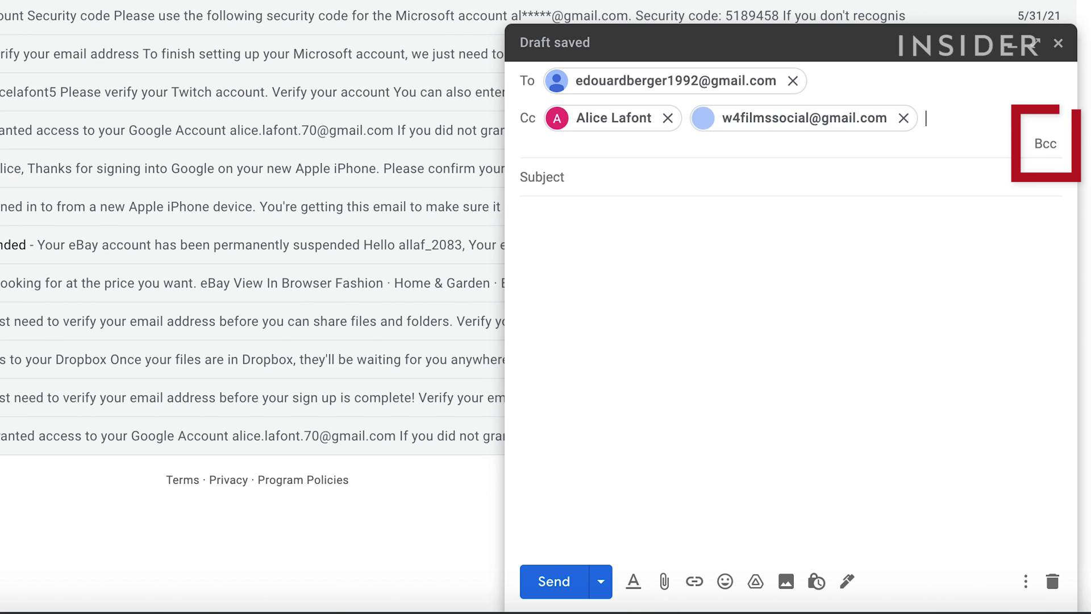
left_click(904, 118)
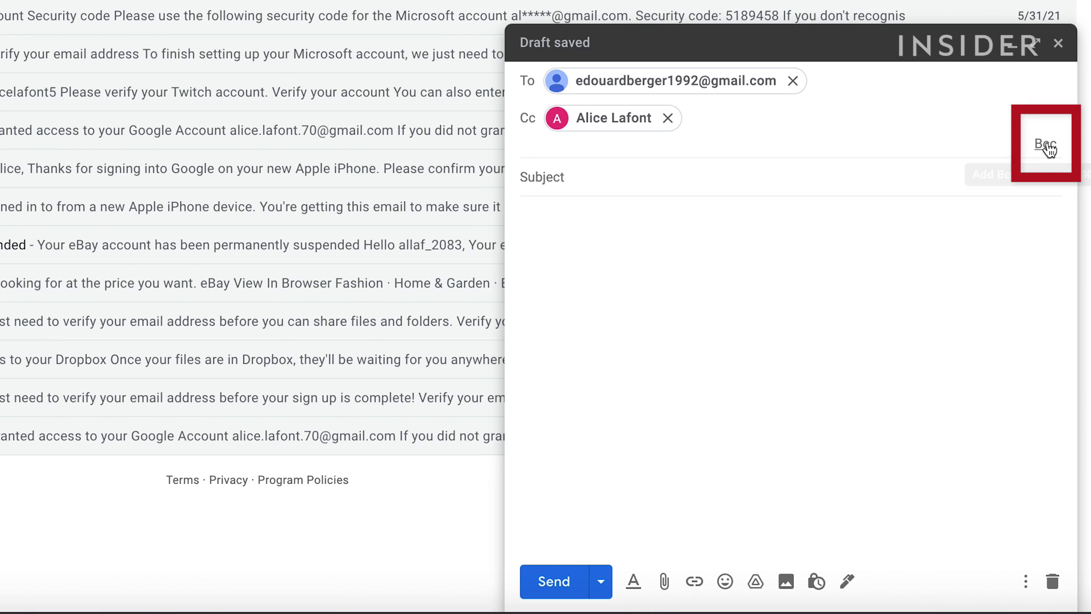
left_click(1047, 147)
key("Return")
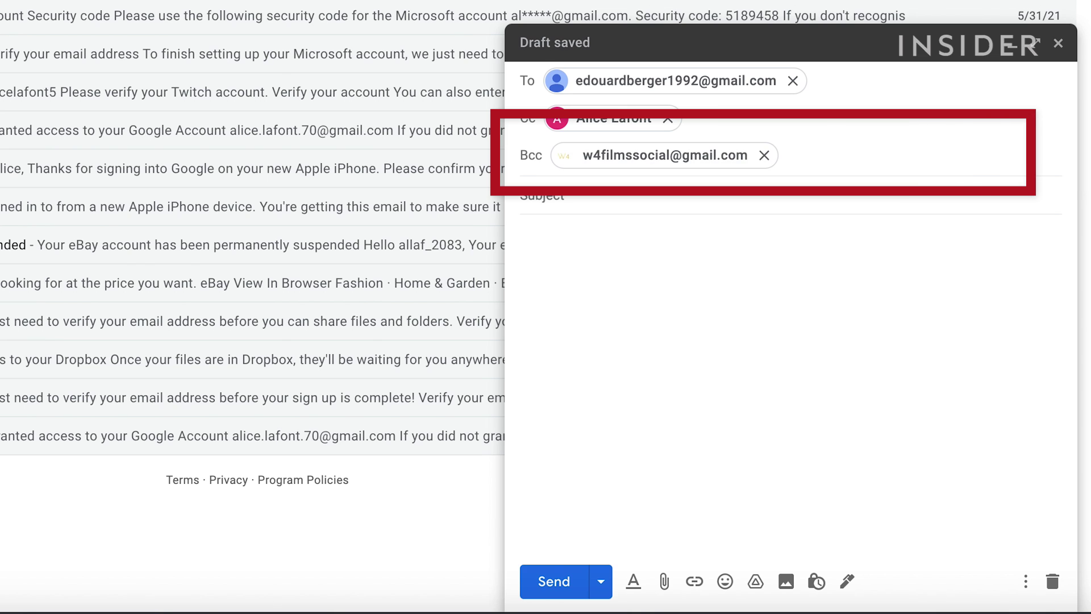
- Enter the subject 'Test Email' and a body with greeting, message, sign-off and signature name
left_click(768, 195)
type("Test ")
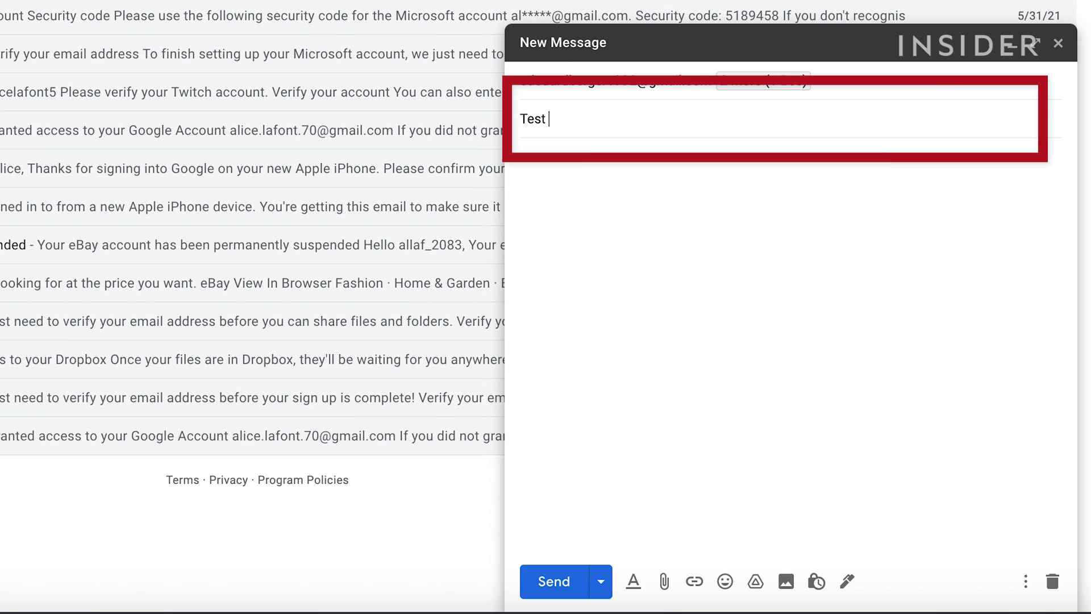
type("Email")
key("Tab")
type("Hi Edouard,")
key("Return")
key("Return")
type("Hope you are well. Just trying out my new gmail account!")
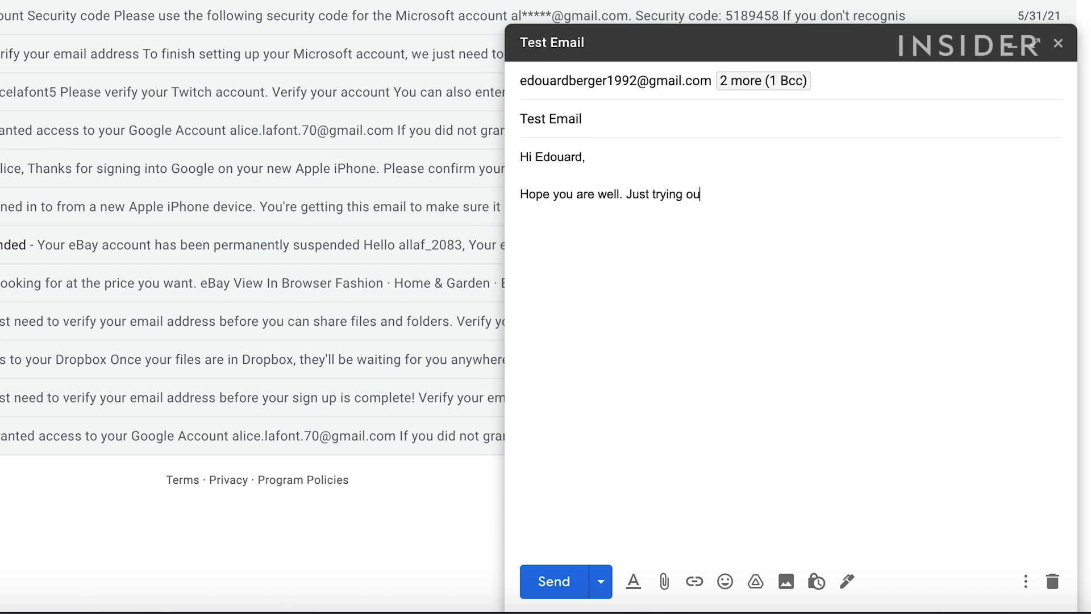
key("Return")
key("Return")
type("Best Wishes,")
key("Return")
key("Return")
type("Alice")
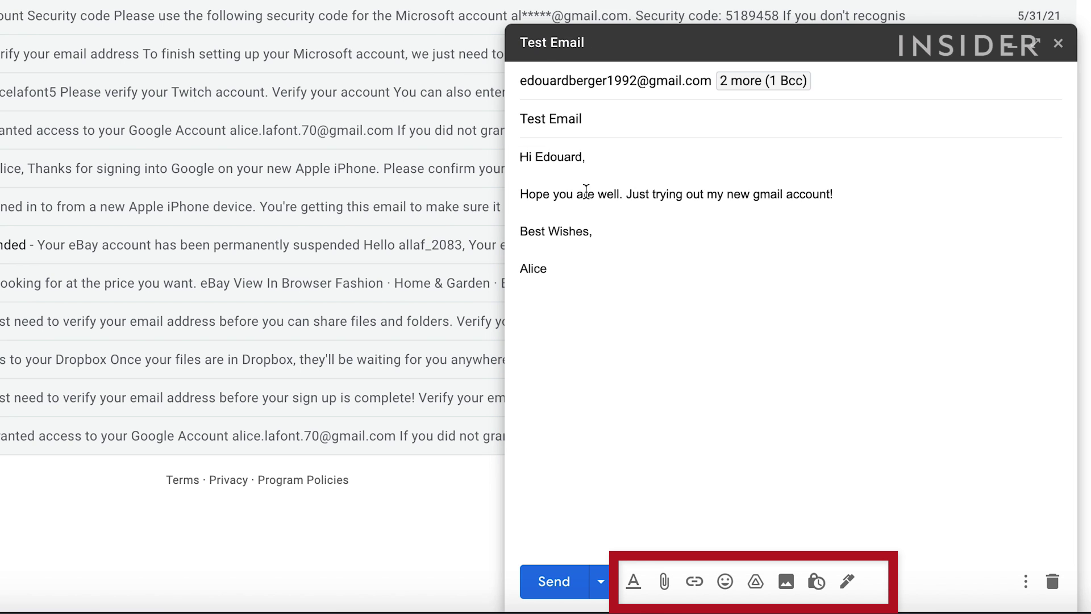
- Format the whole body as Tahoma, size Large, and make the signature name bold
left_click_drag(523, 156, 577, 279)
left_click(632, 582)
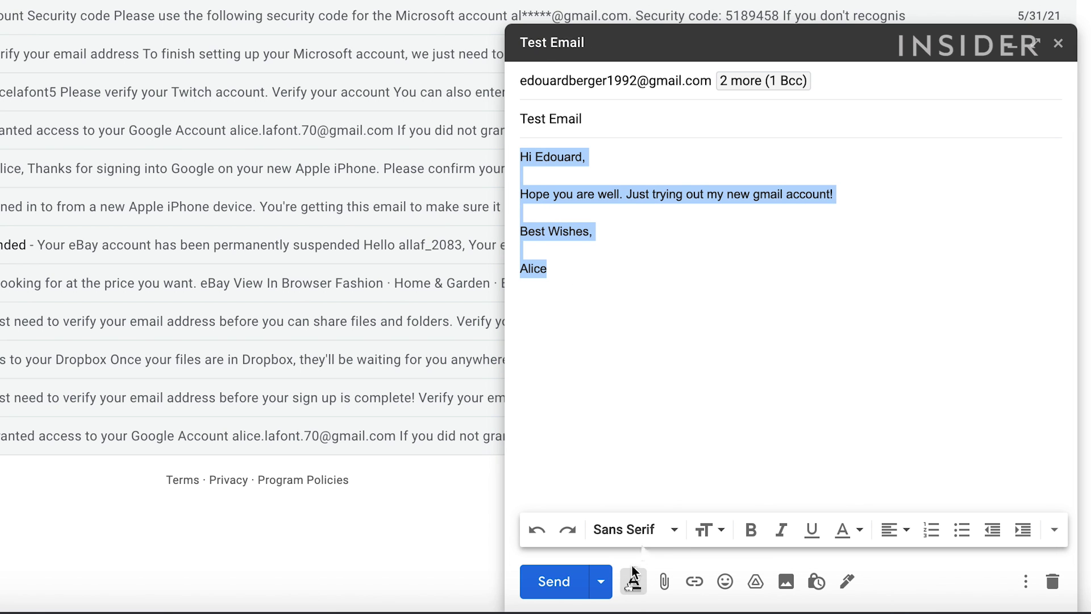
left_click(626, 530)
left_click(667, 438)
left_click(710, 529)
left_click(758, 469)
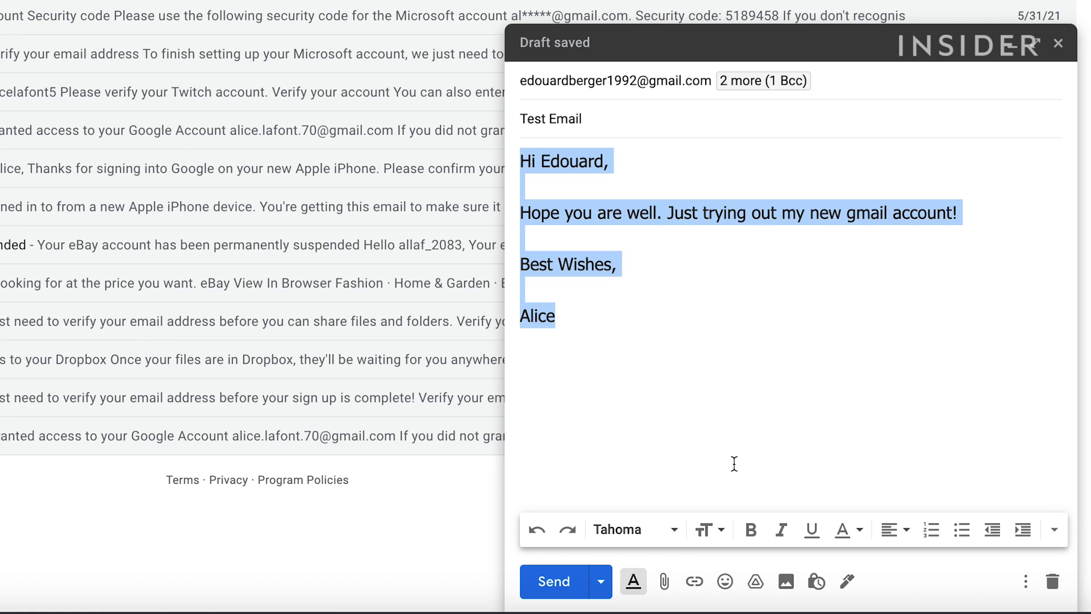
left_click(751, 529)
left_click(749, 378)
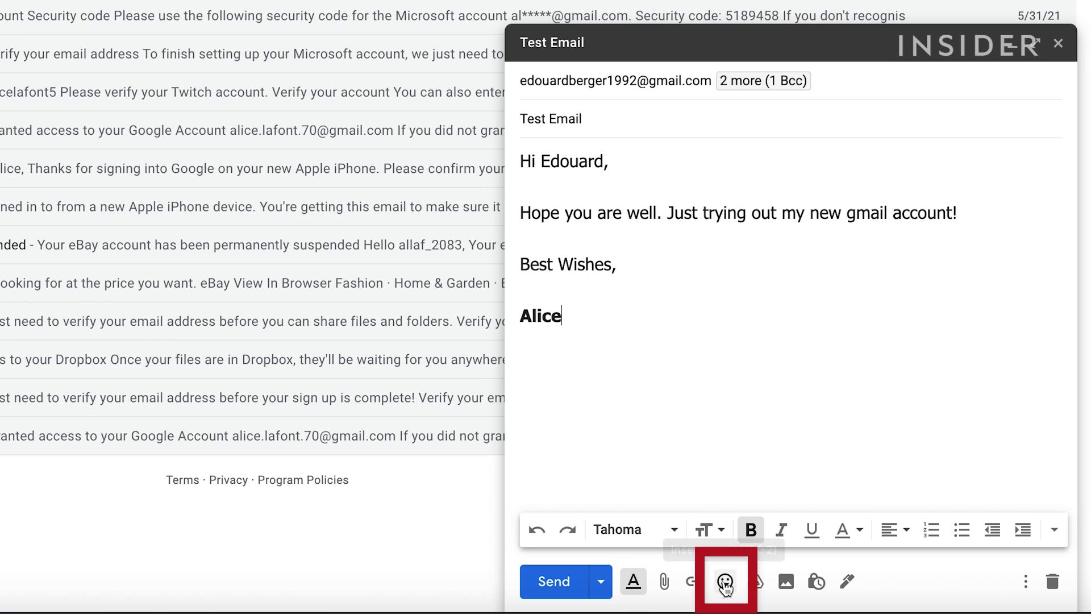
- Insert a smiley emoji after the signature name and send the email
left_click(725, 581)
left_click(736, 426)
key("Escape")
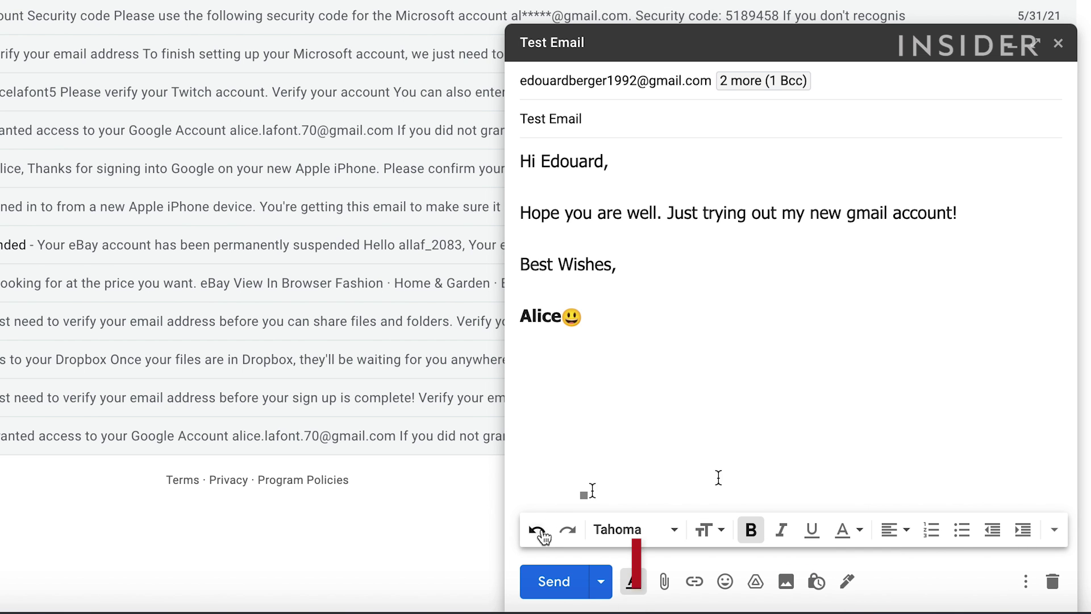
left_click(554, 581)
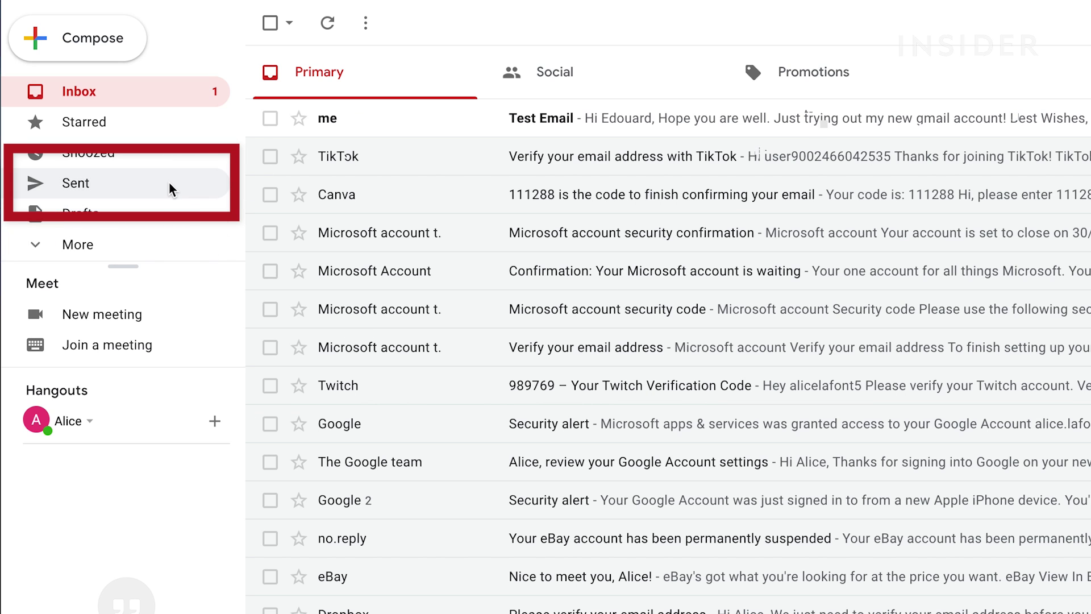
- Show the Sent folder to view the just-sent Test Email
left_click(171, 186)
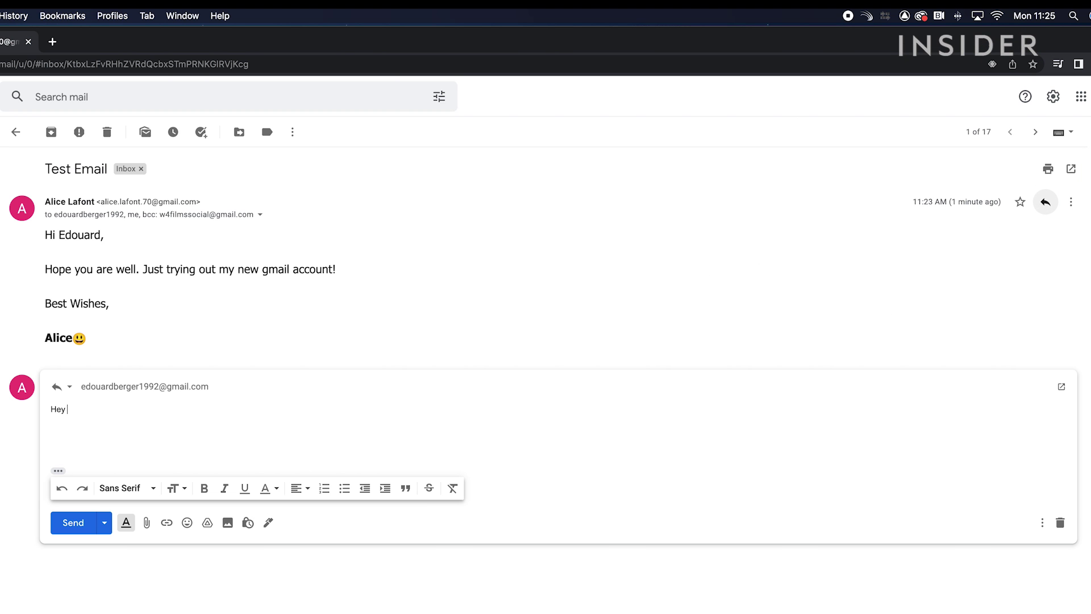
type("Edouard,")
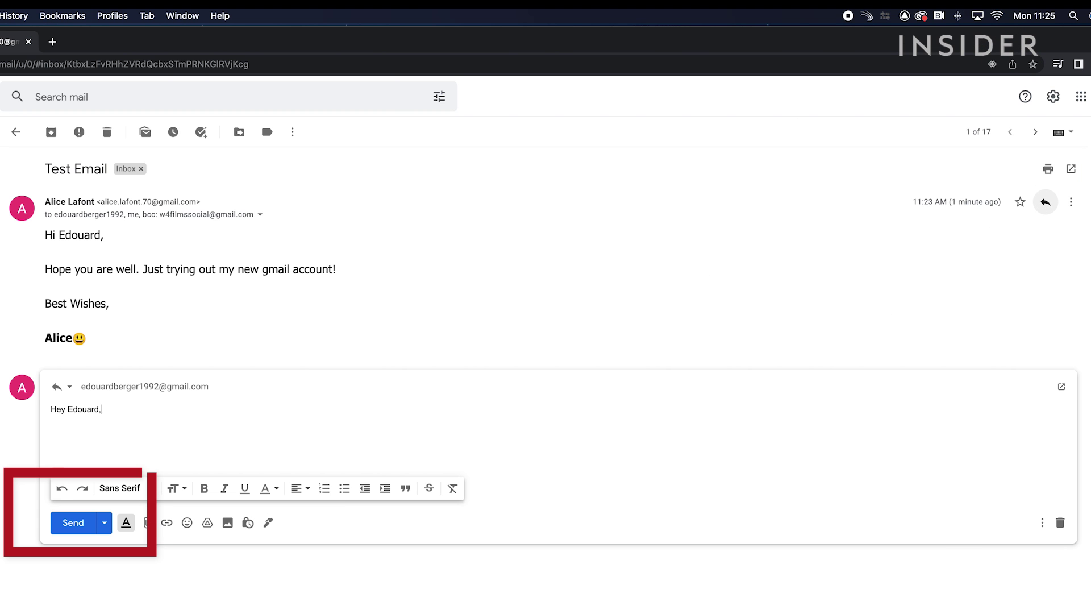
- Send a reply hoping to see them next week, then start a Reply to all on another message
key("Return")
key("Return")
type("Hope to see you next week?")
key("Return")
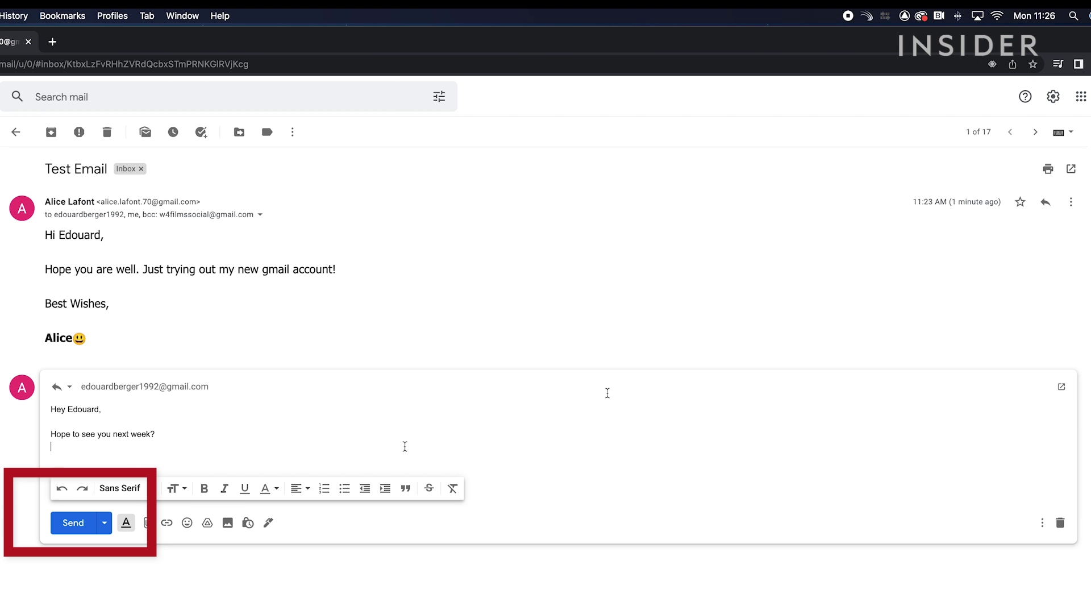
left_click(73, 523)
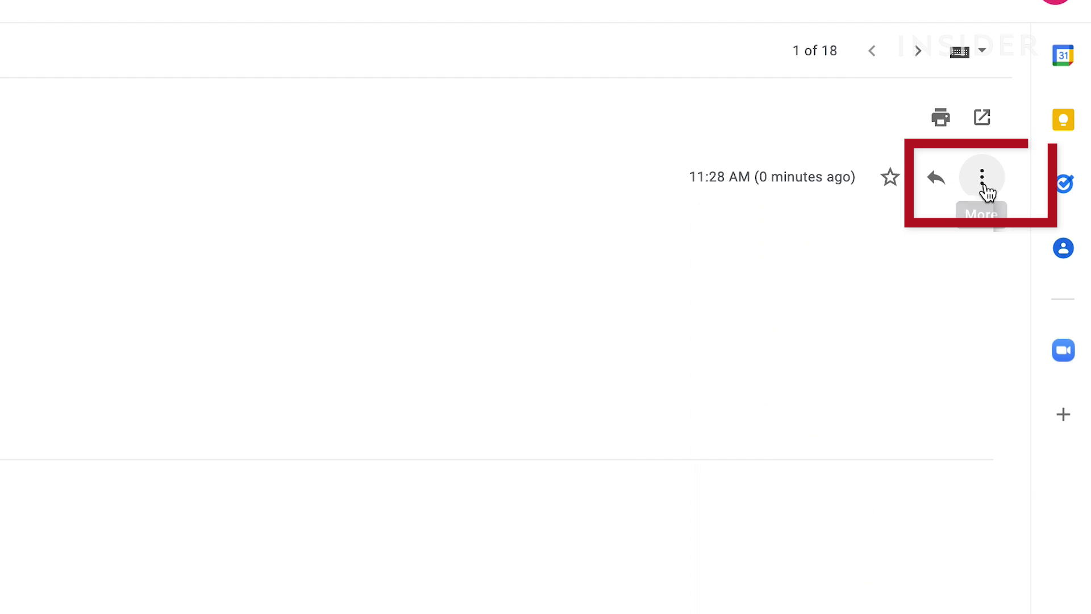
left_click(986, 189)
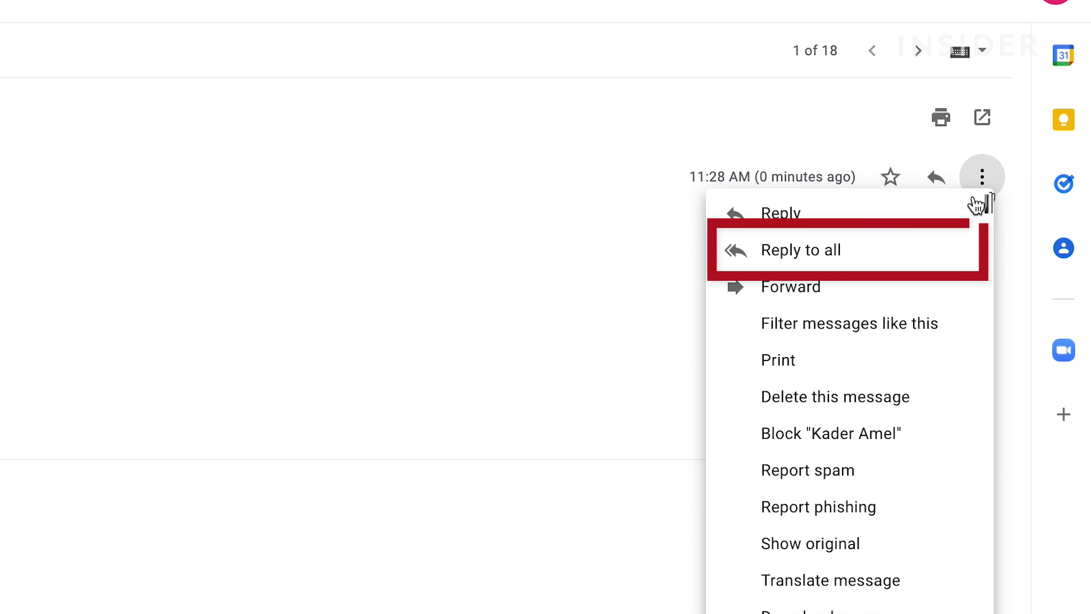
left_click(943, 248)
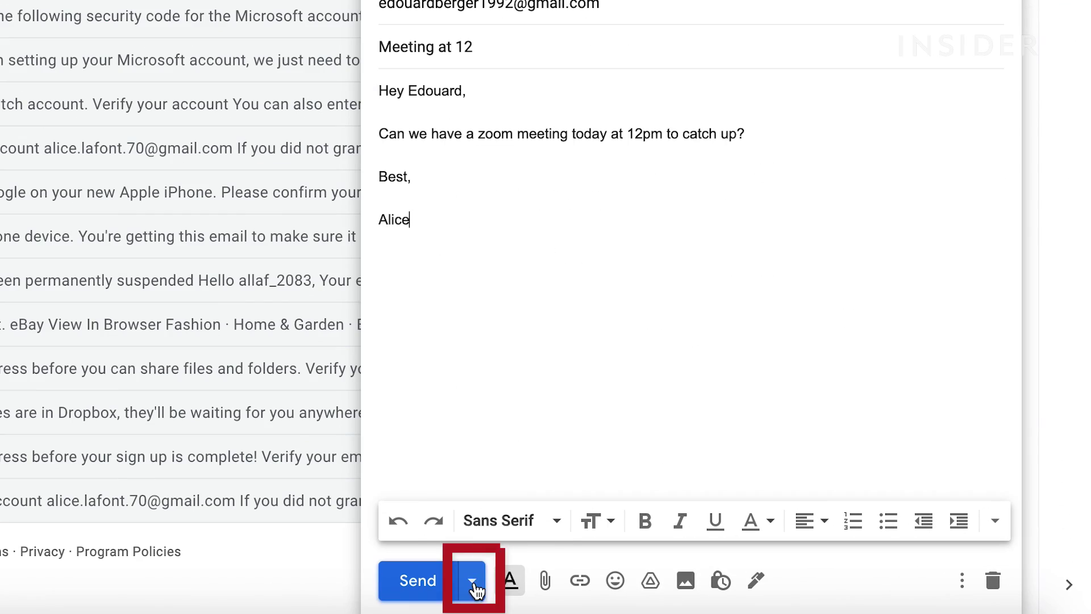
- Schedule the 'Meeting at 12' email to send on May 31, 2022 at 9:30 AM
left_click(471, 581)
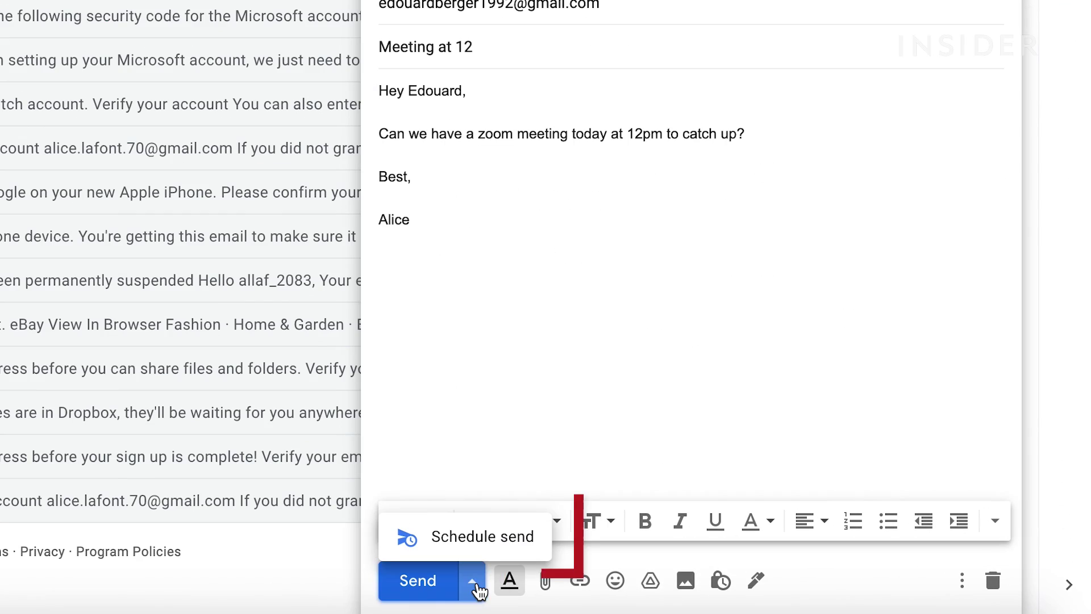
left_click(478, 544)
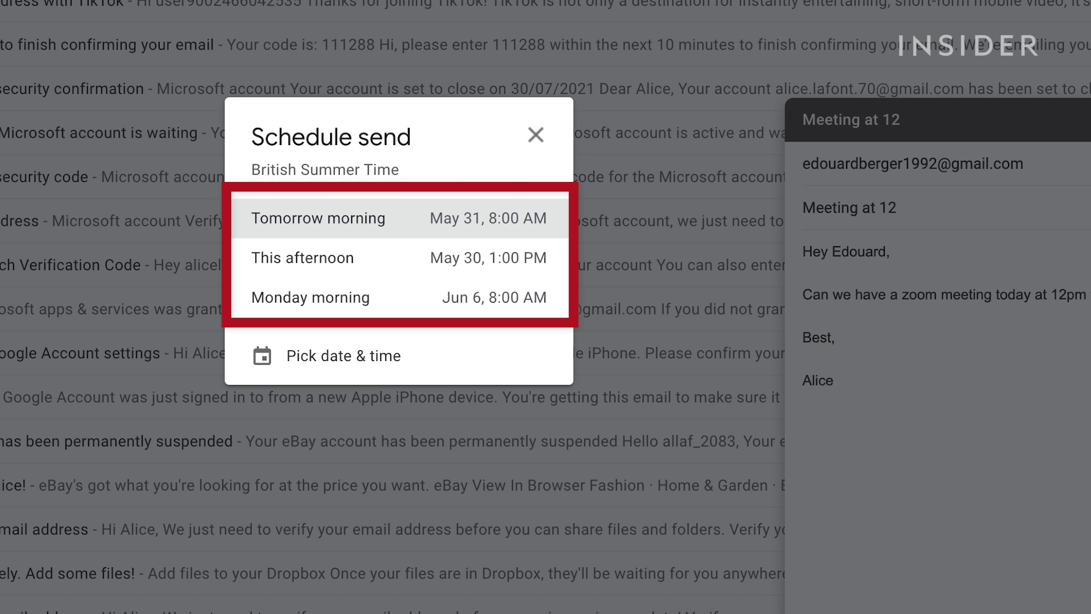
left_click(488, 370)
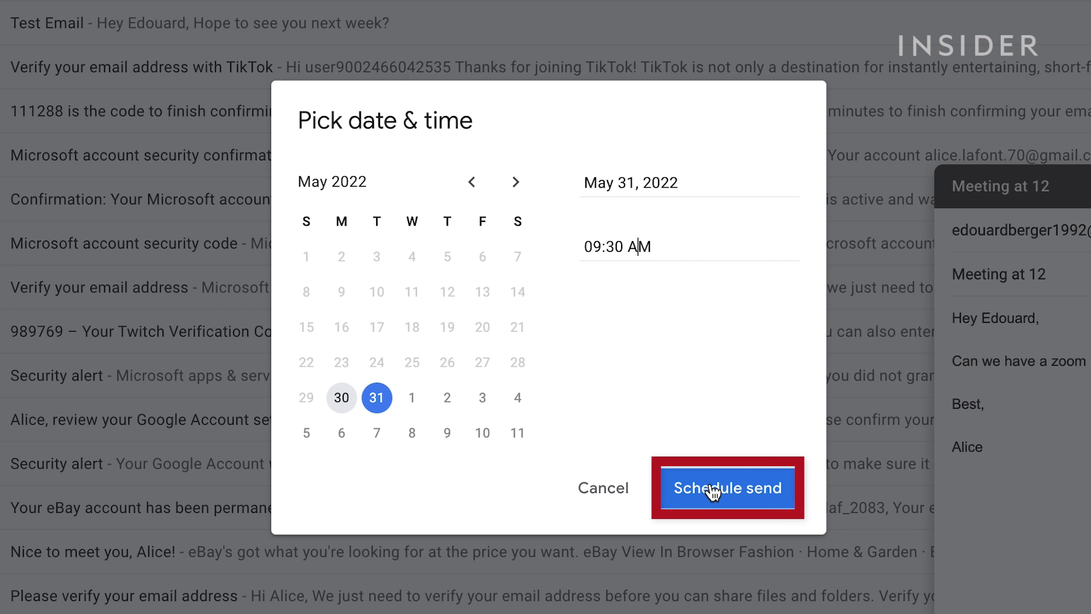
left_click(712, 492)
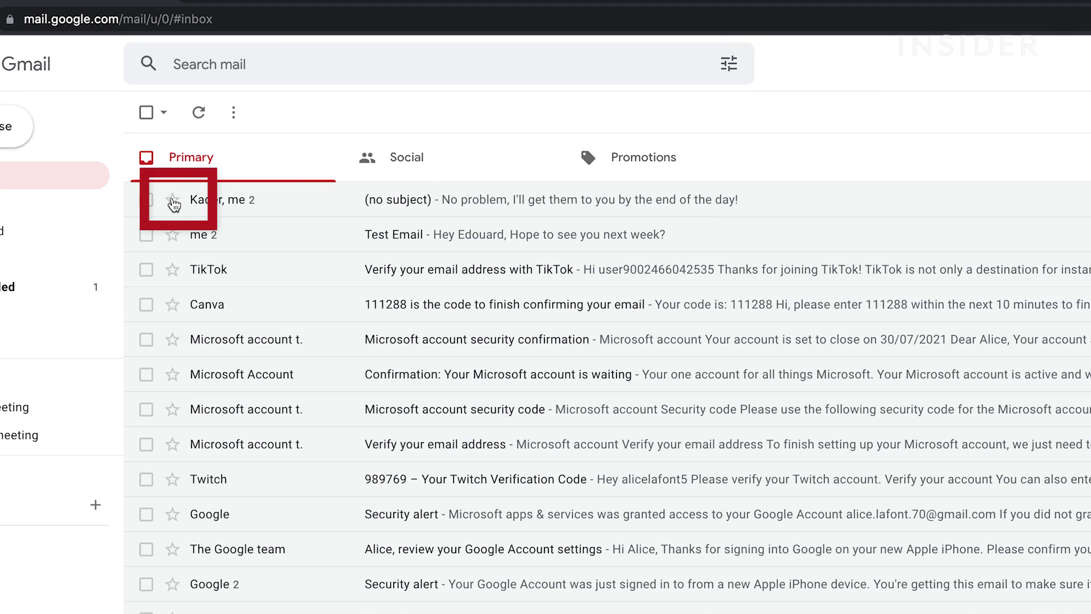
left_click(173, 200)
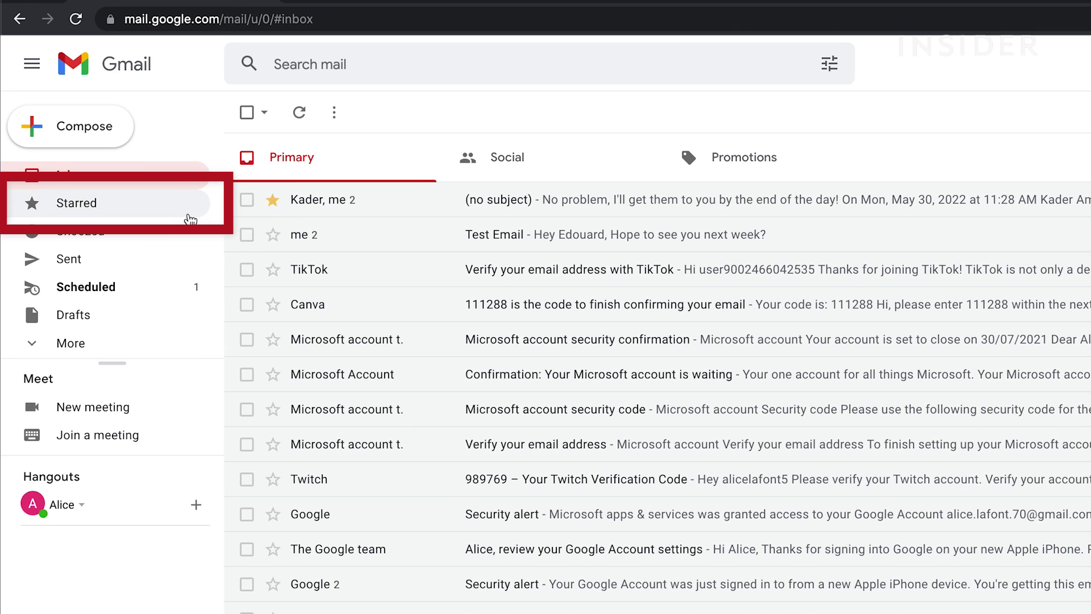
left_click(160, 215)
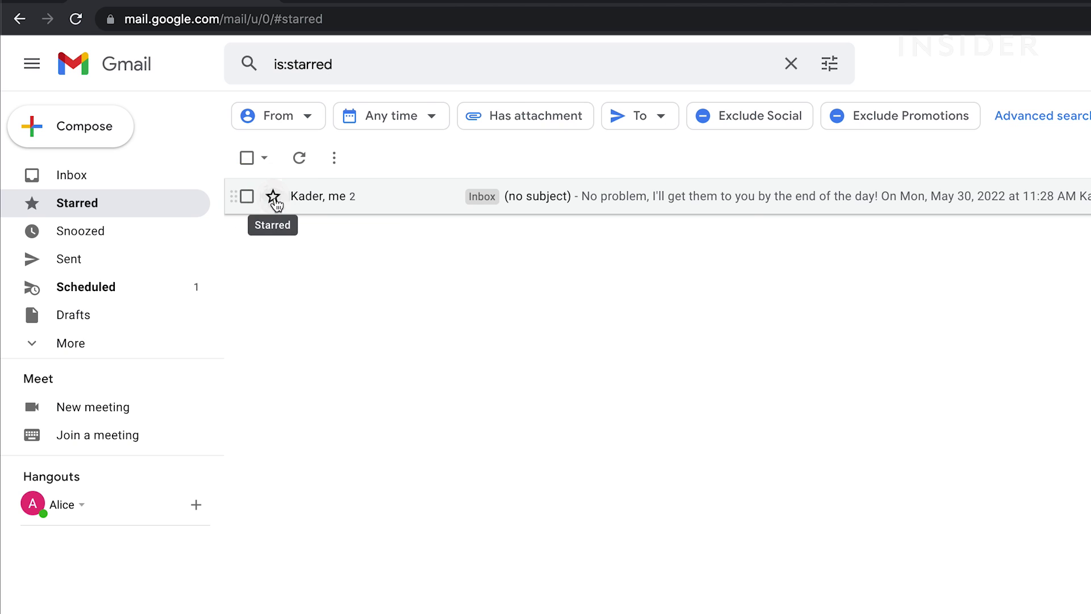
left_click(274, 198)
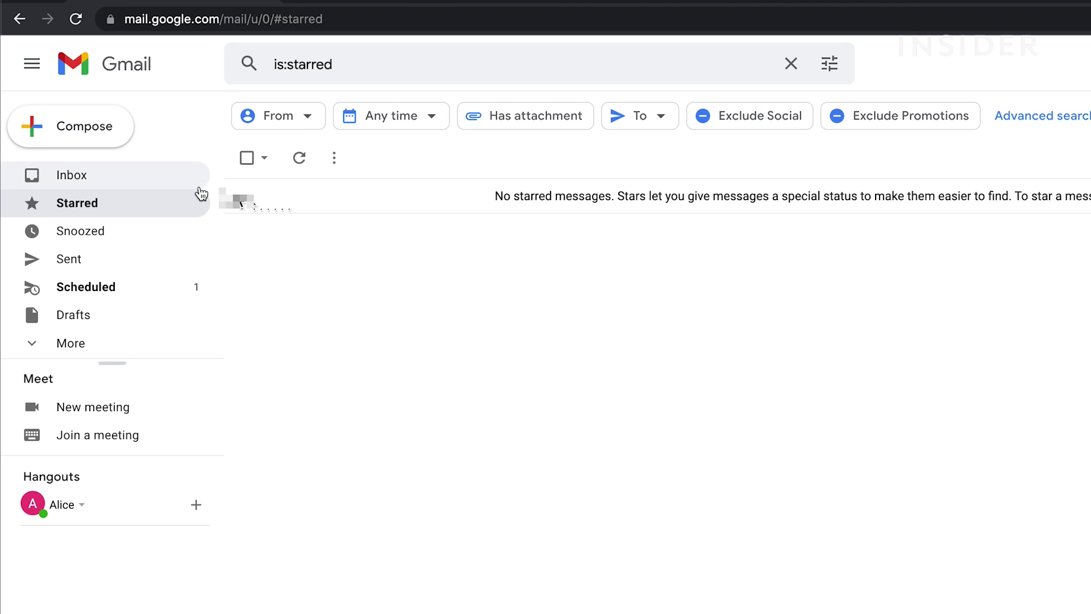
left_click(175, 180)
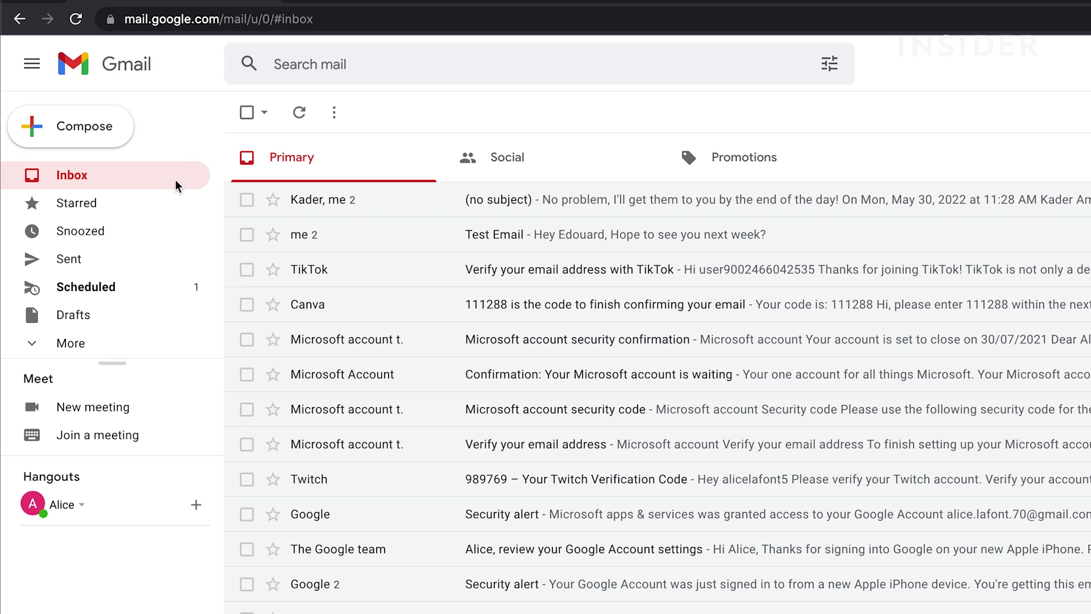
- Mark the Kader '(no subject)' thread unread, select all unread messages, and reopen it
left_click(443, 200)
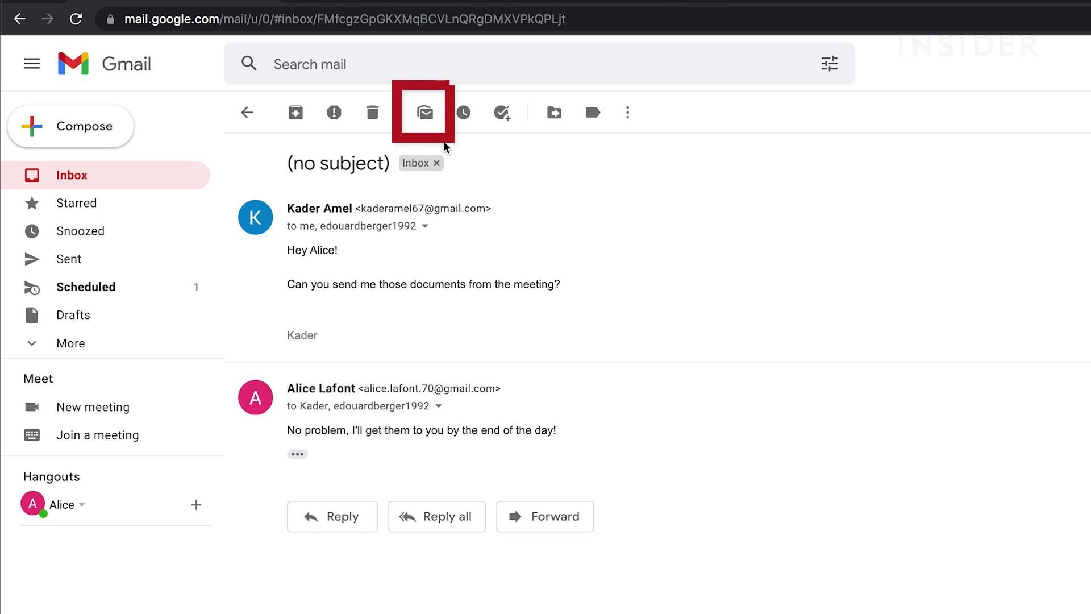
left_click(426, 114)
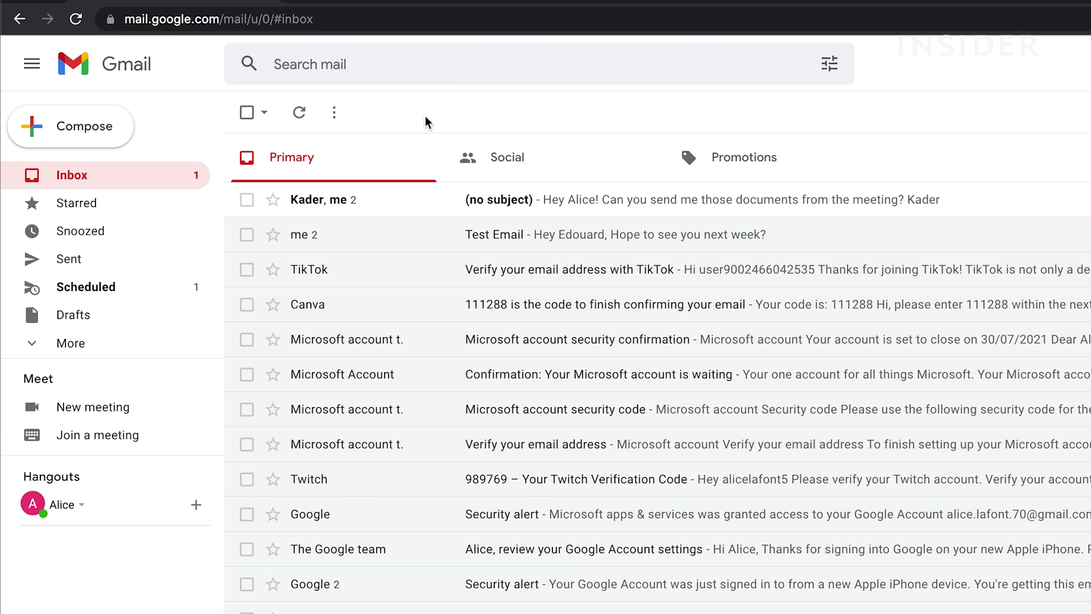
left_click(263, 113)
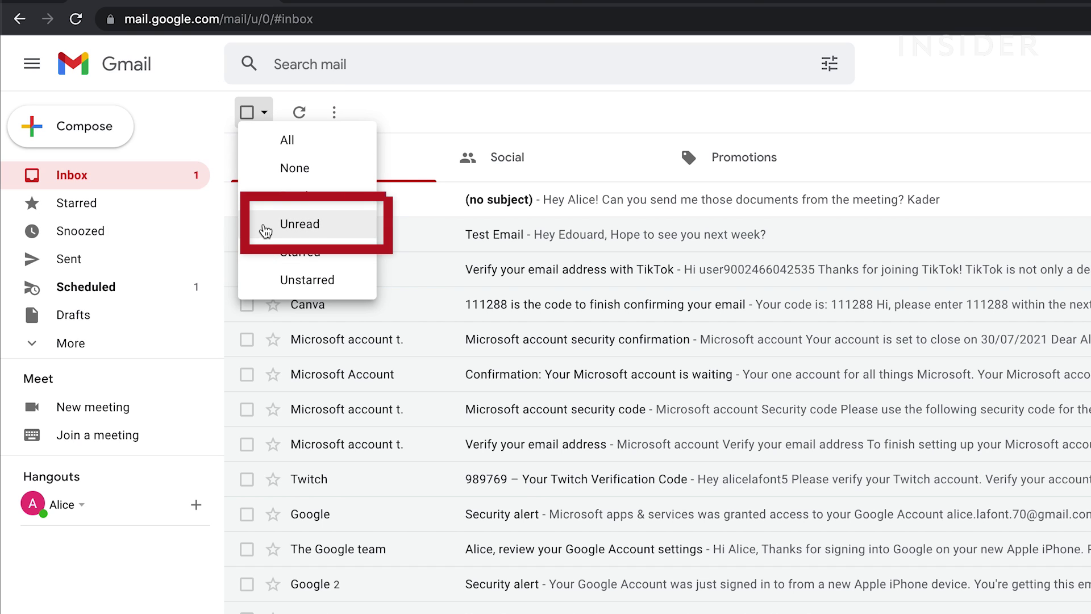
left_click(299, 224)
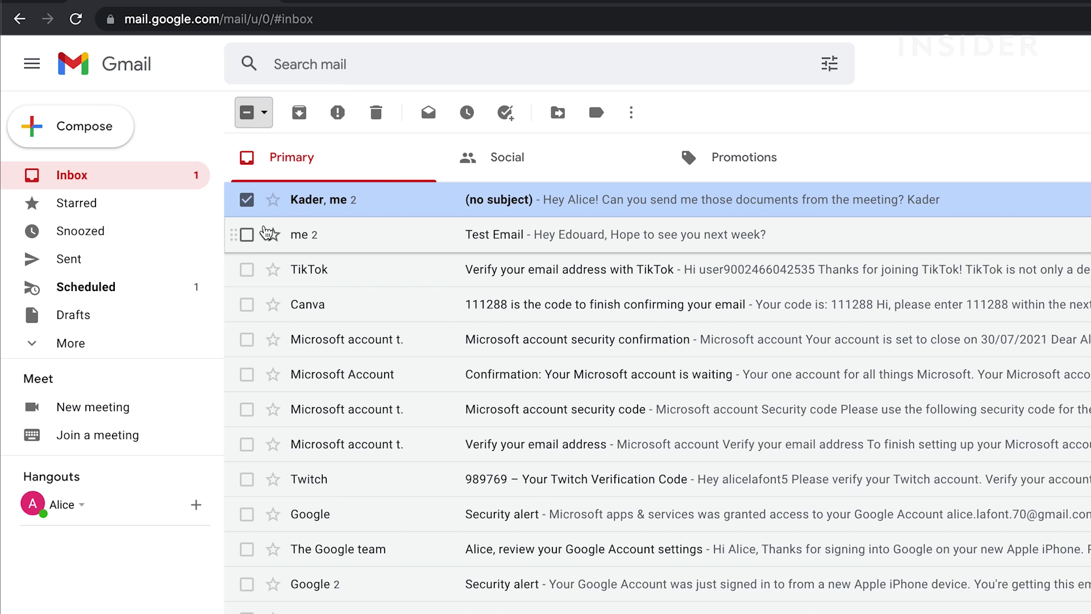
left_click(661, 200)
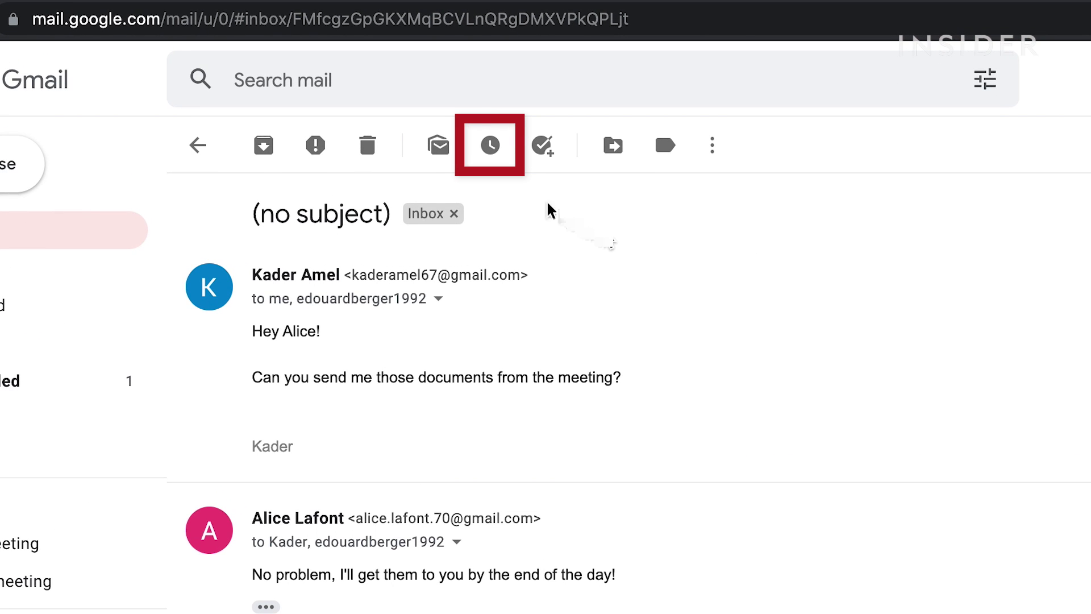
- Snooze the Kader thread until May 30 at 11:50 AM and show the Snoozed folder
left_click(495, 149)
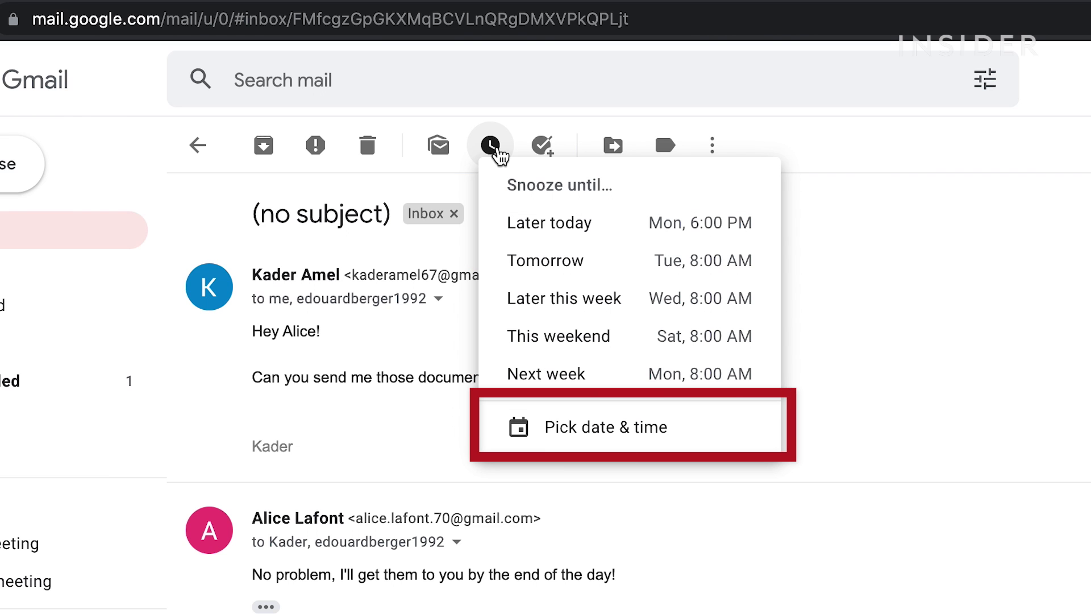
left_click(529, 428)
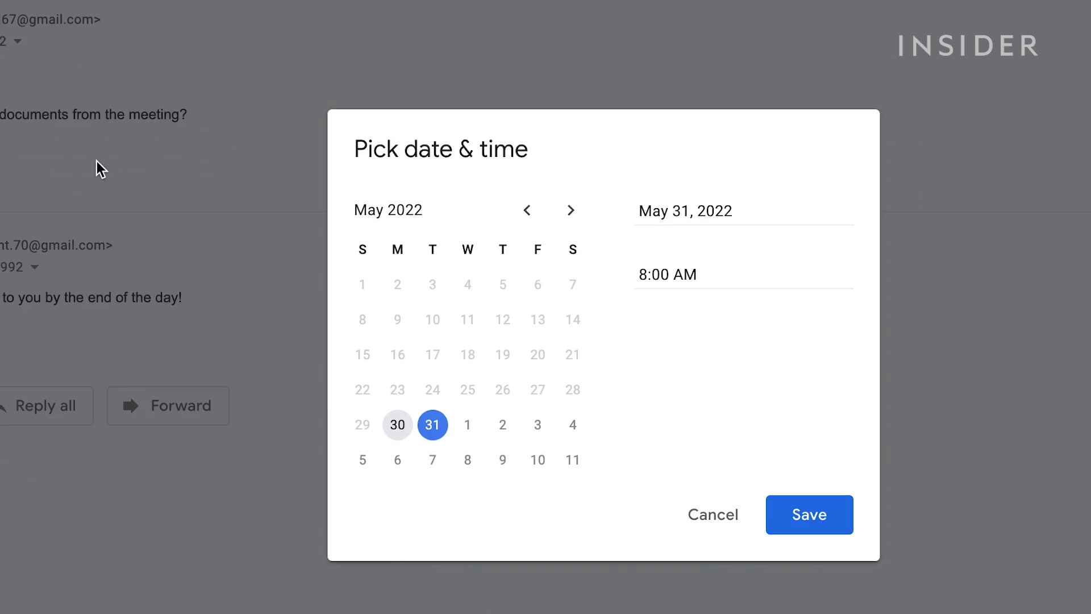
left_click(367, 405)
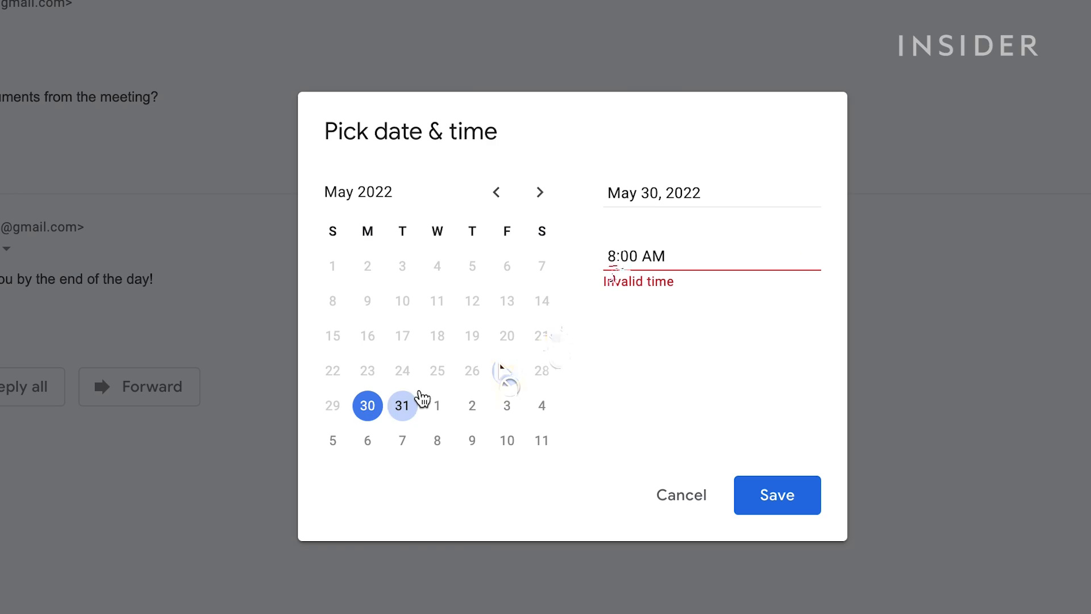
left_click(615, 256)
key("BackSpace")
type("11:5")
left_click(778, 494)
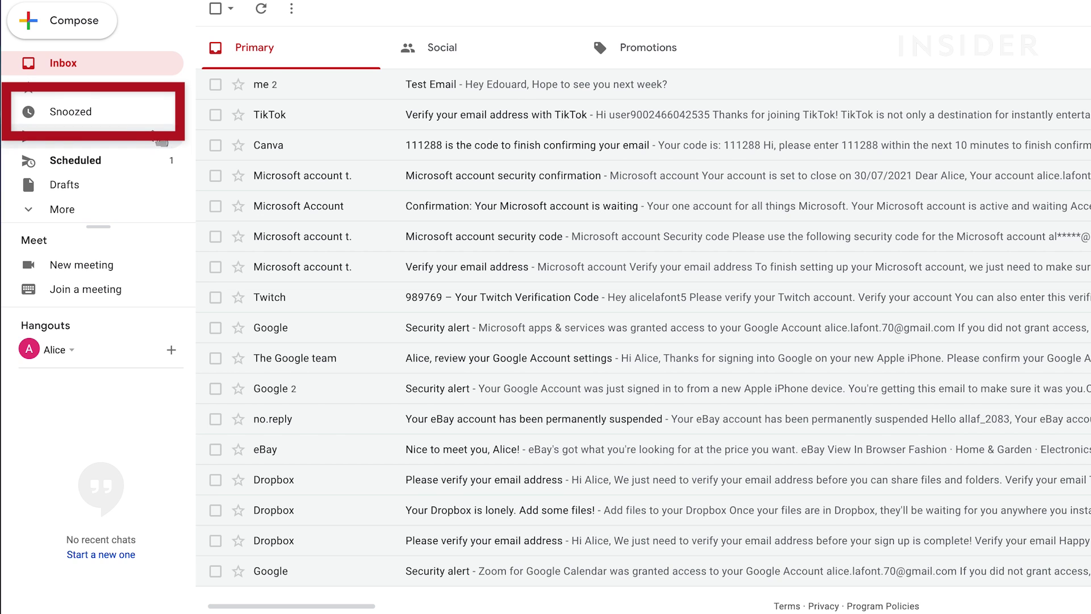
left_click(135, 117)
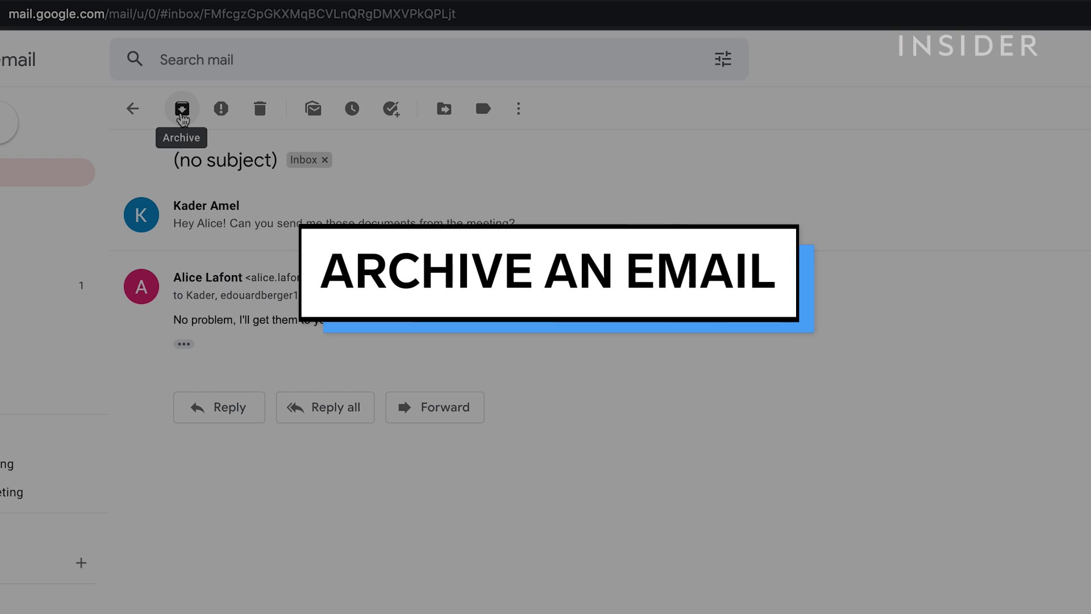
- Archive the Kader conversation out of the inbox and show the All Mail view
left_click(182, 110)
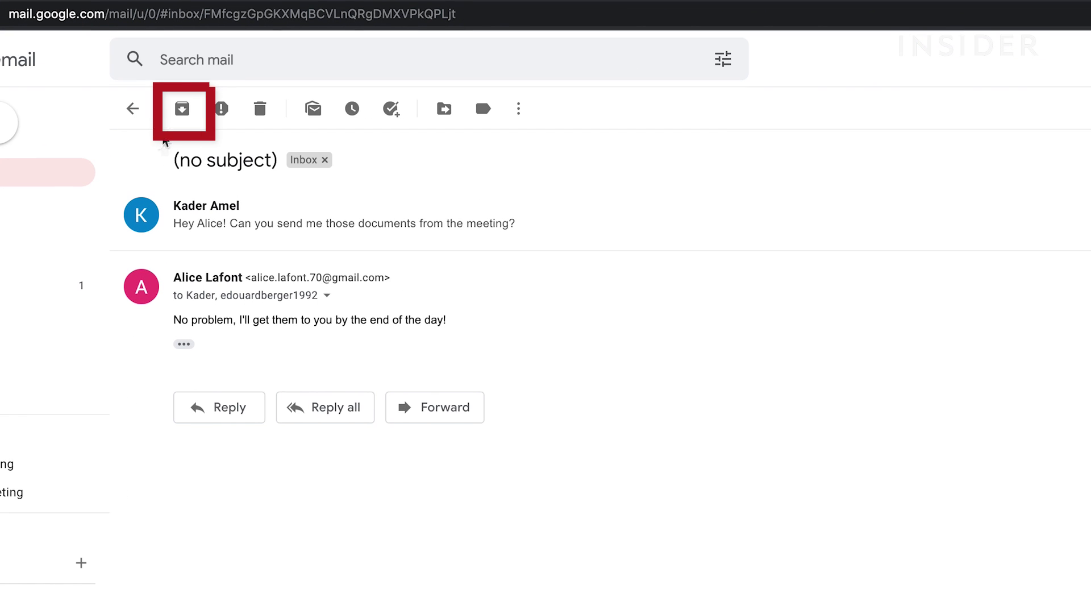
left_click(181, 110)
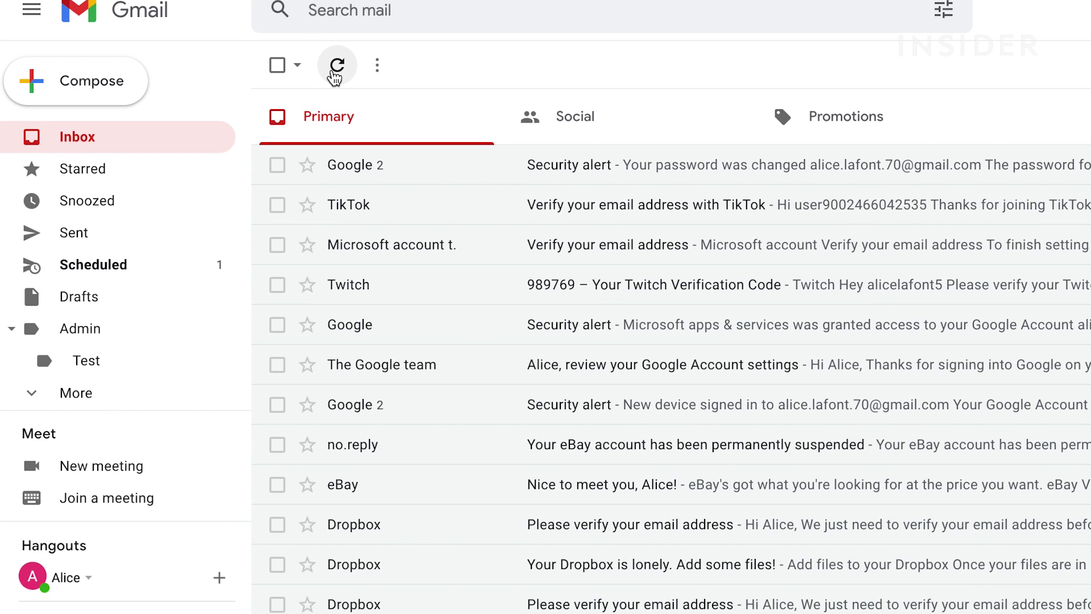
left_click(76, 393)
scroll(130, 398, "down", 3)
left_click(83, 346)
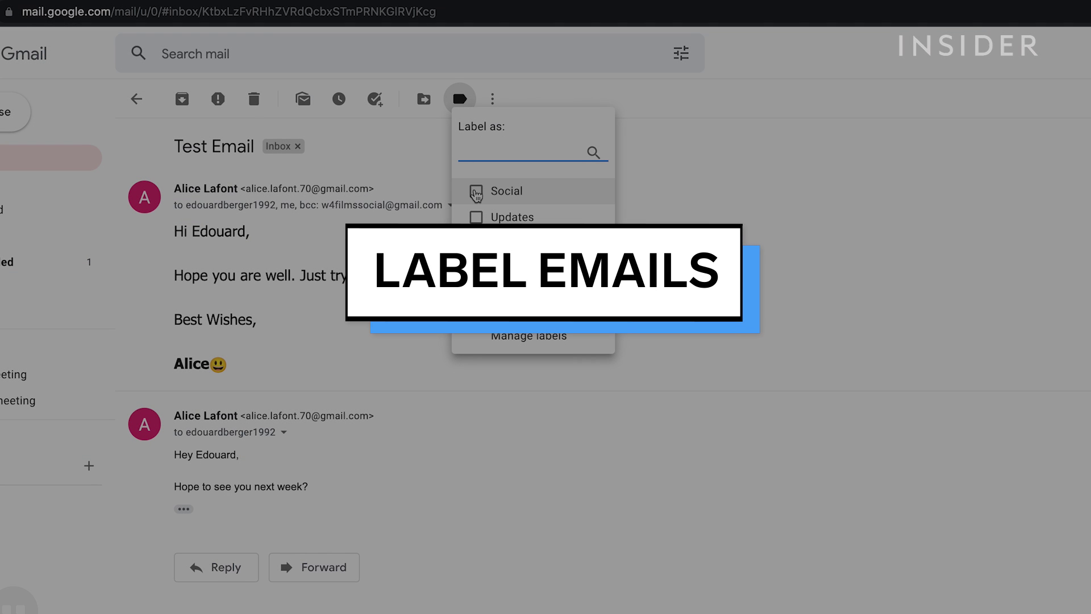
- Apply the Social label to the Test Email thread
left_click(477, 191)
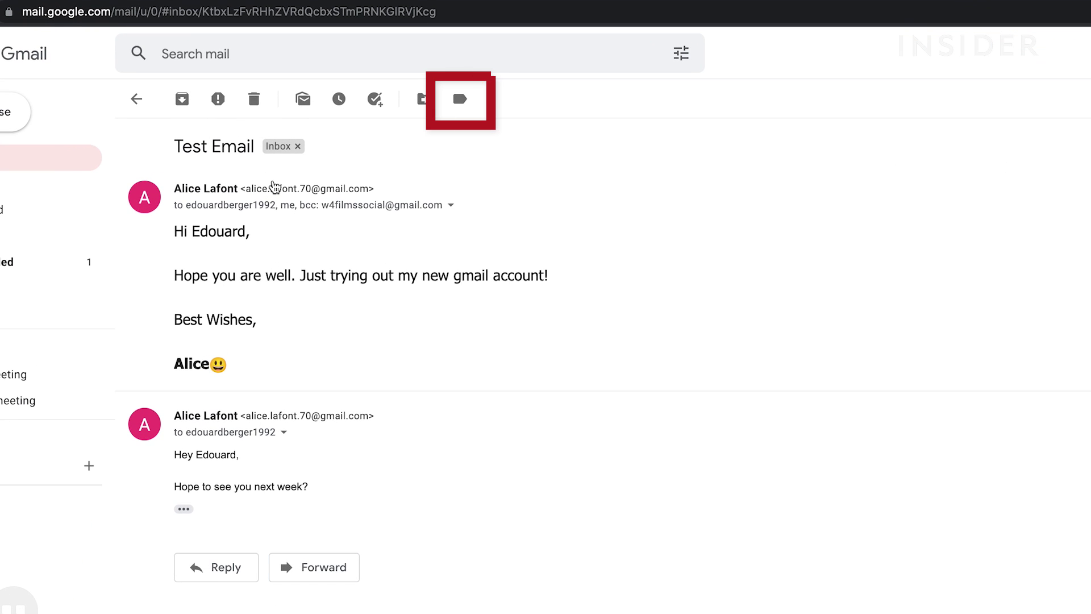
left_click(459, 100)
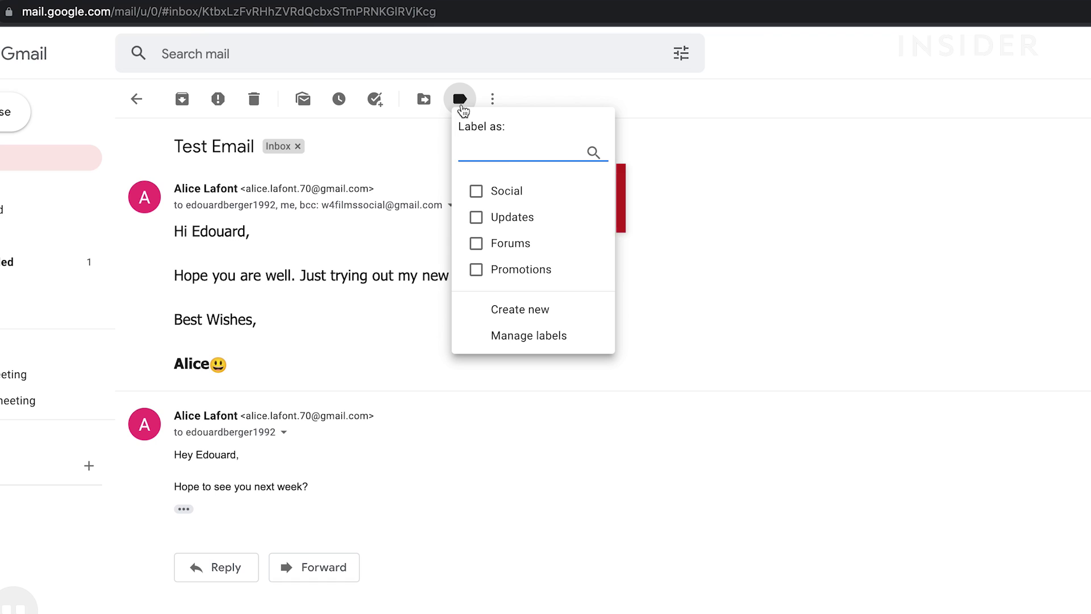
left_click(476, 192)
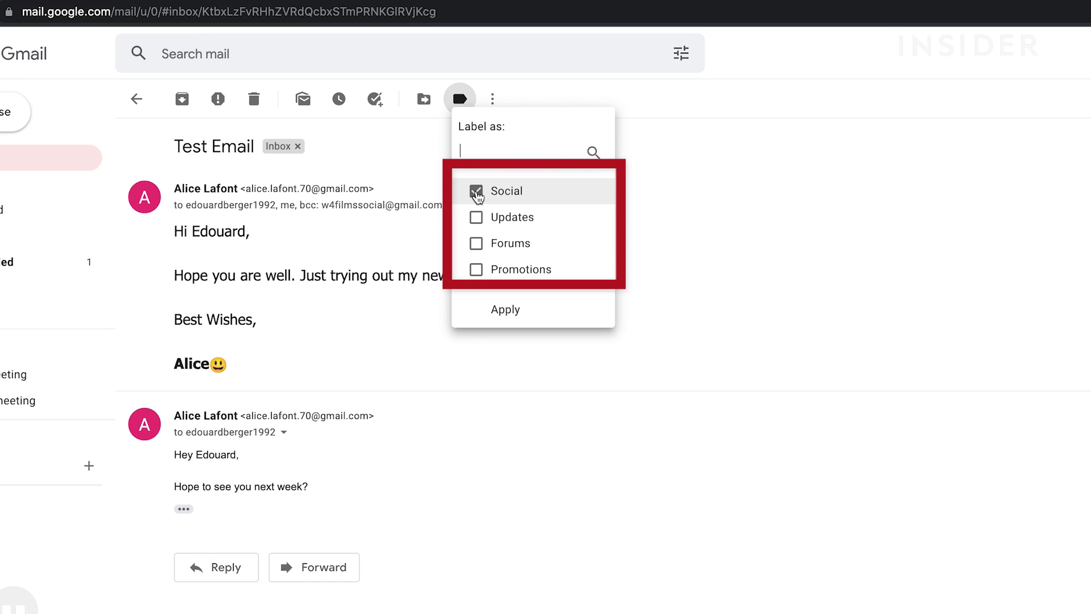
left_click(480, 312)
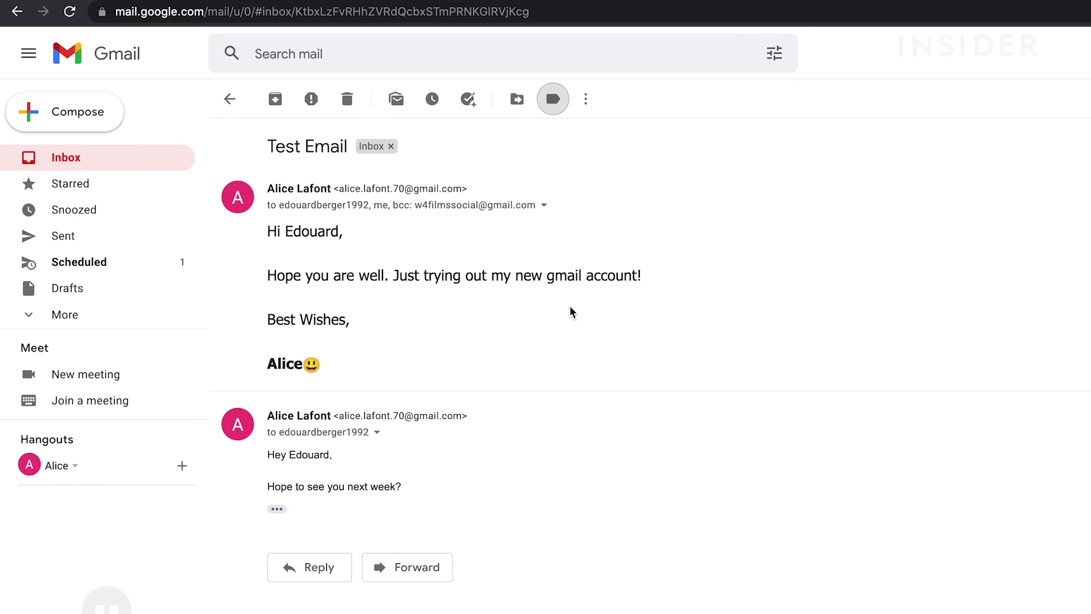
left_click(172, 159)
left_click(474, 141)
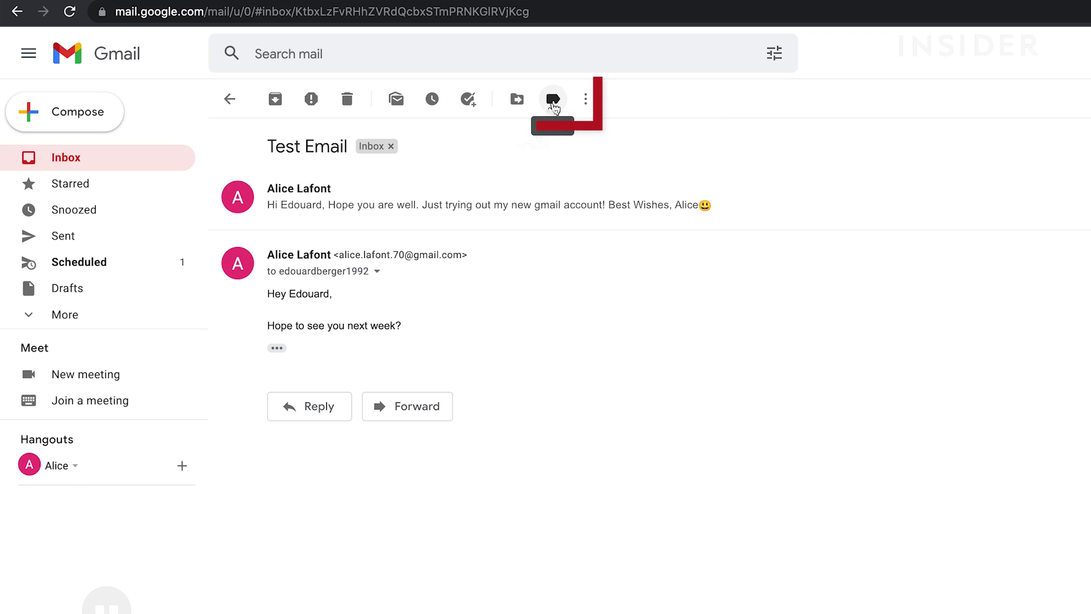
- Create a new label 'Test' nested under Admin and apply it to the Test Email
left_click(553, 100)
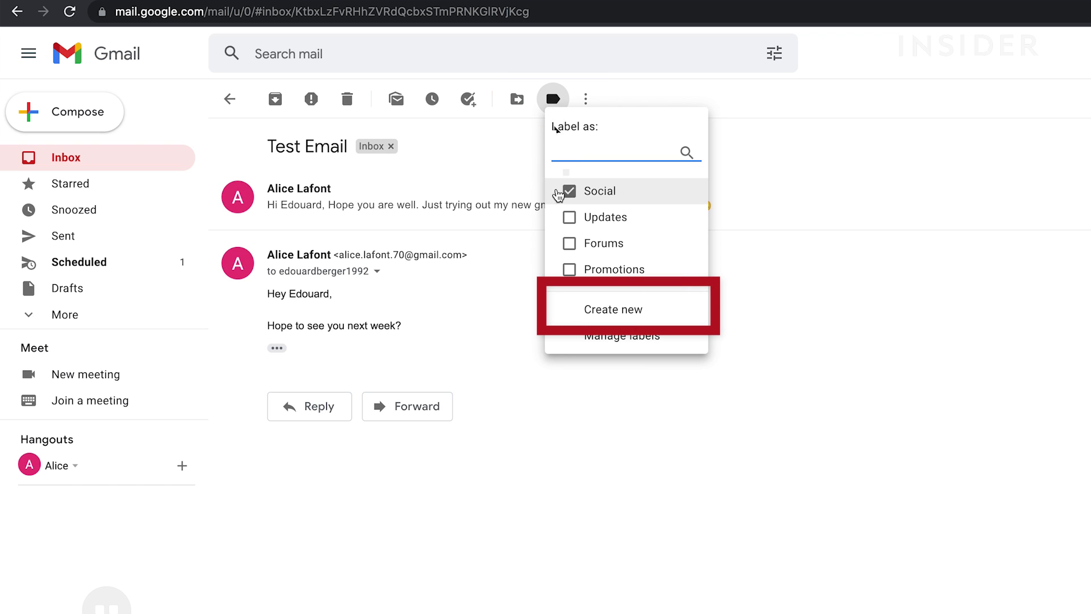
left_click(557, 304)
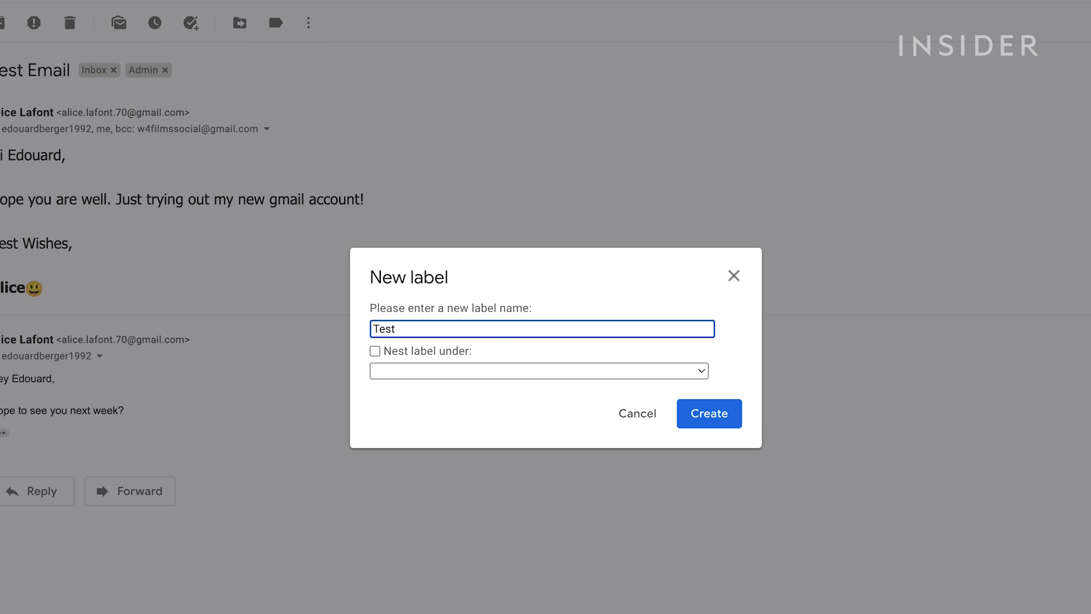
left_click(375, 352)
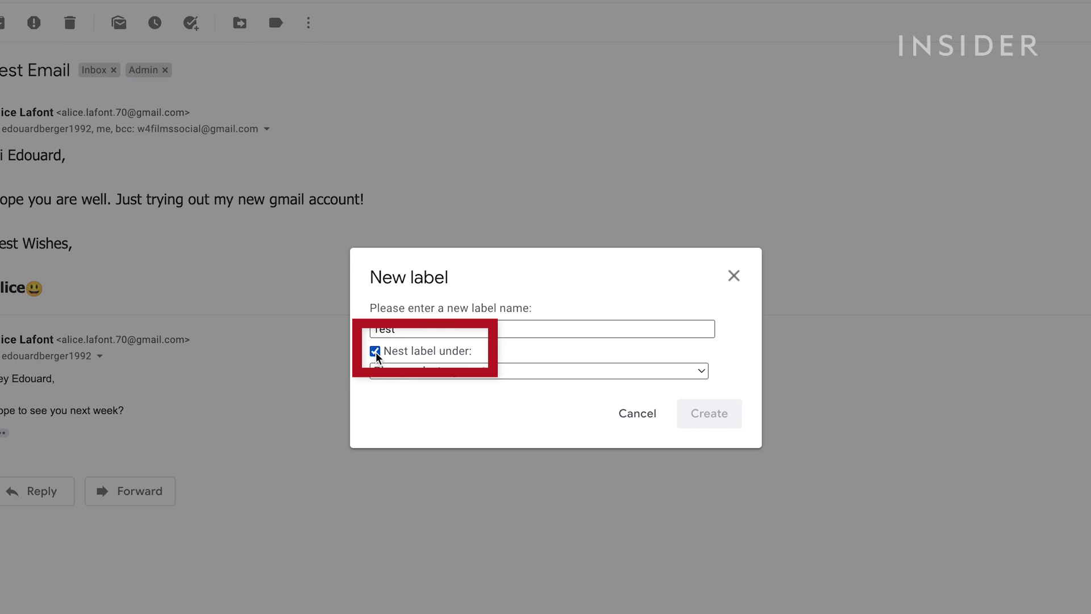
left_click(391, 371)
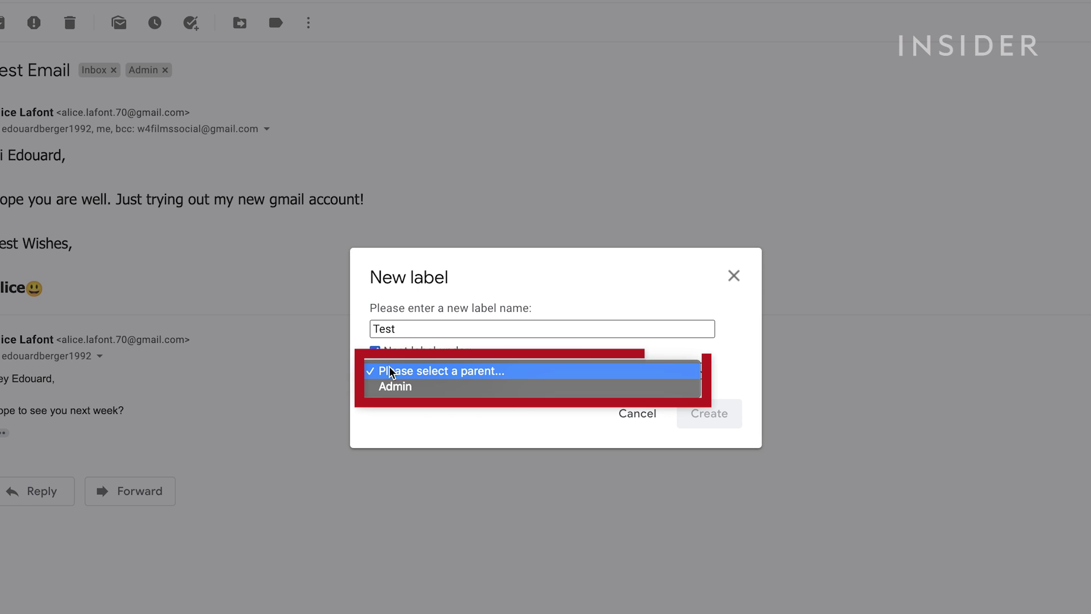
left_click(393, 388)
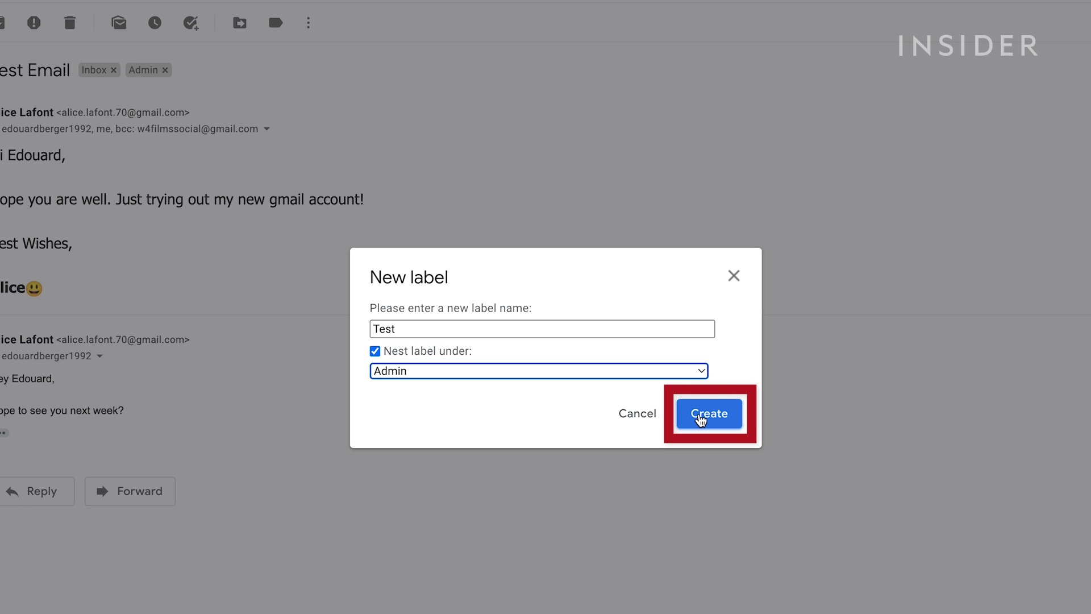
left_click(701, 417)
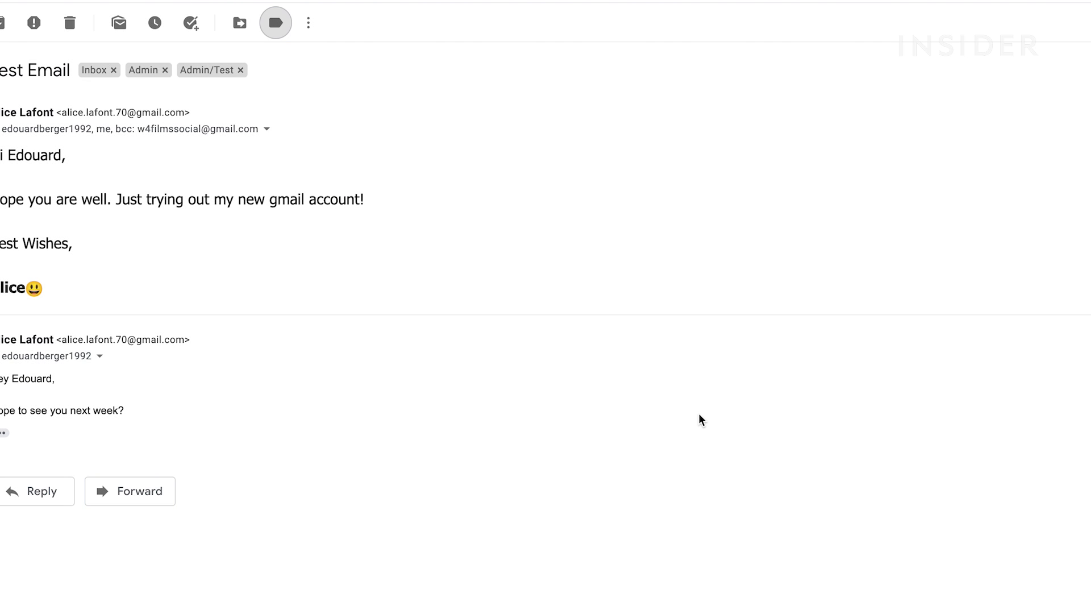
left_click(680, 56)
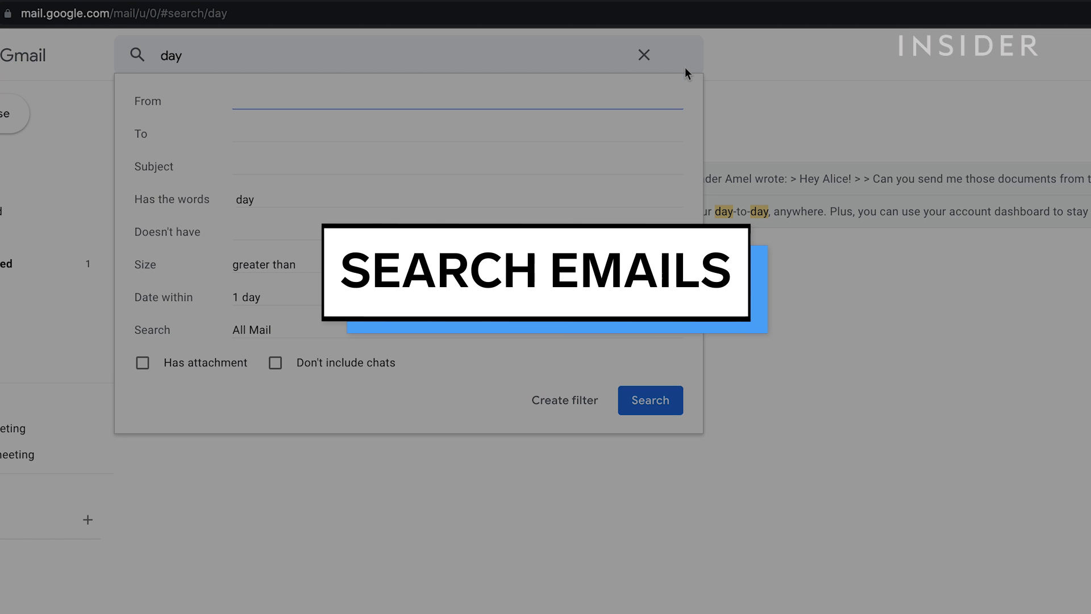
- Search the mail for the word 'day'
left_click(676, 133)
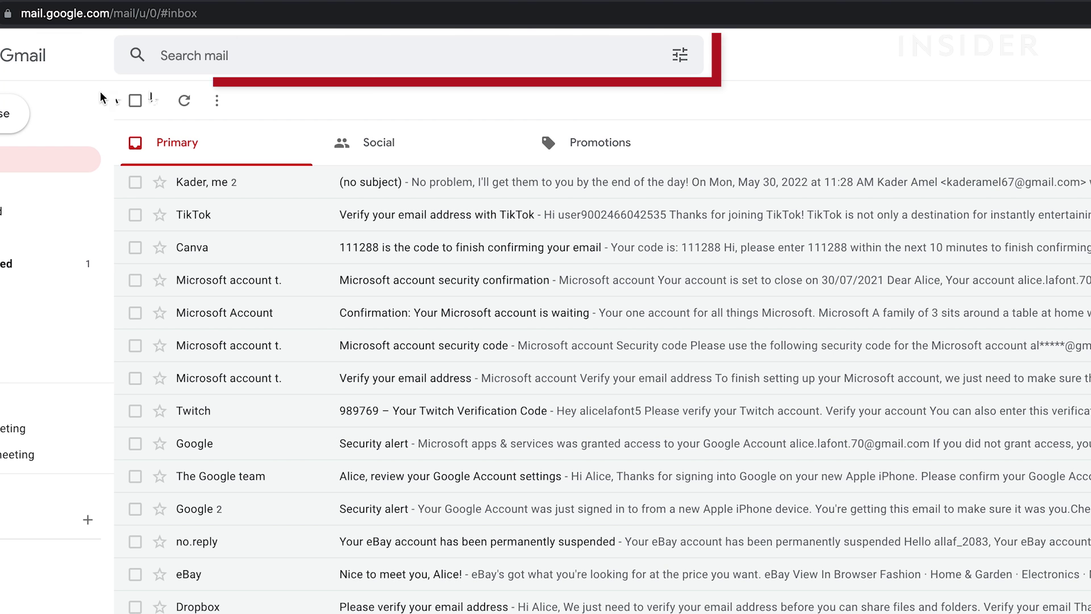
left_click(194, 55)
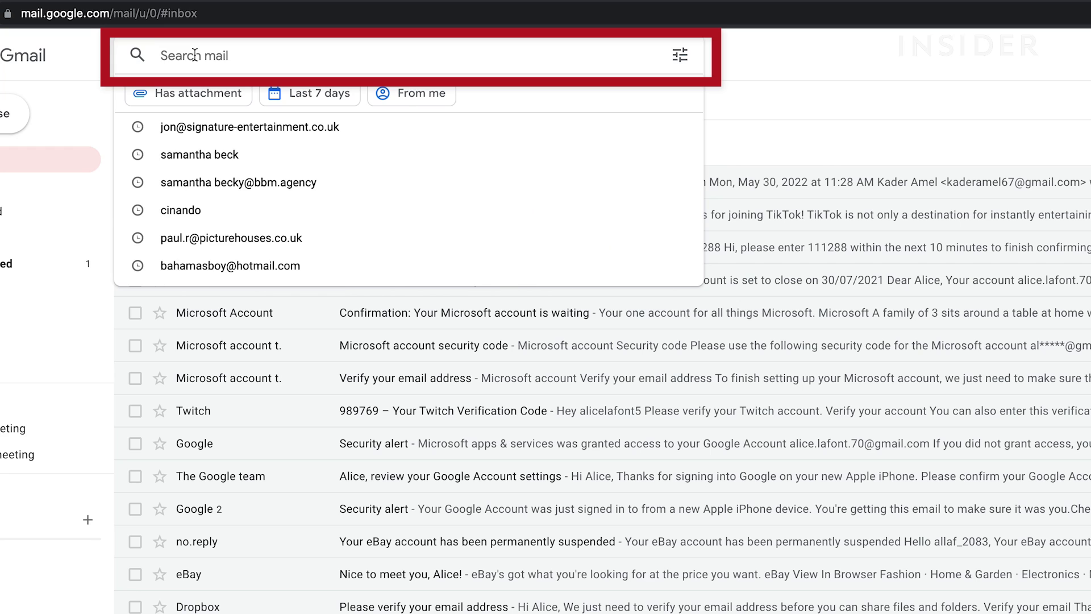
type("day")
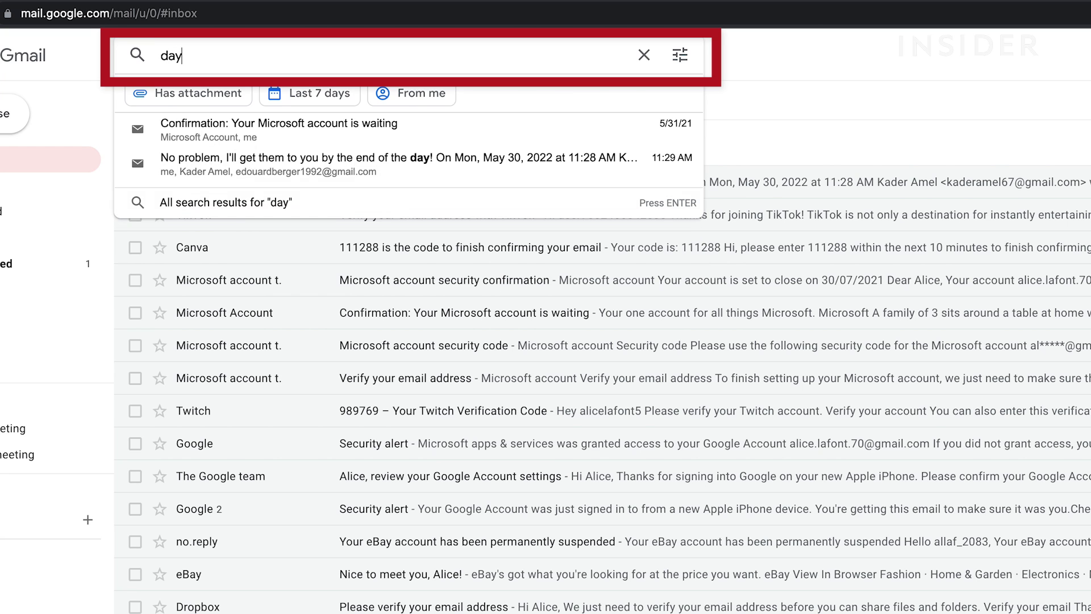
key("Return")
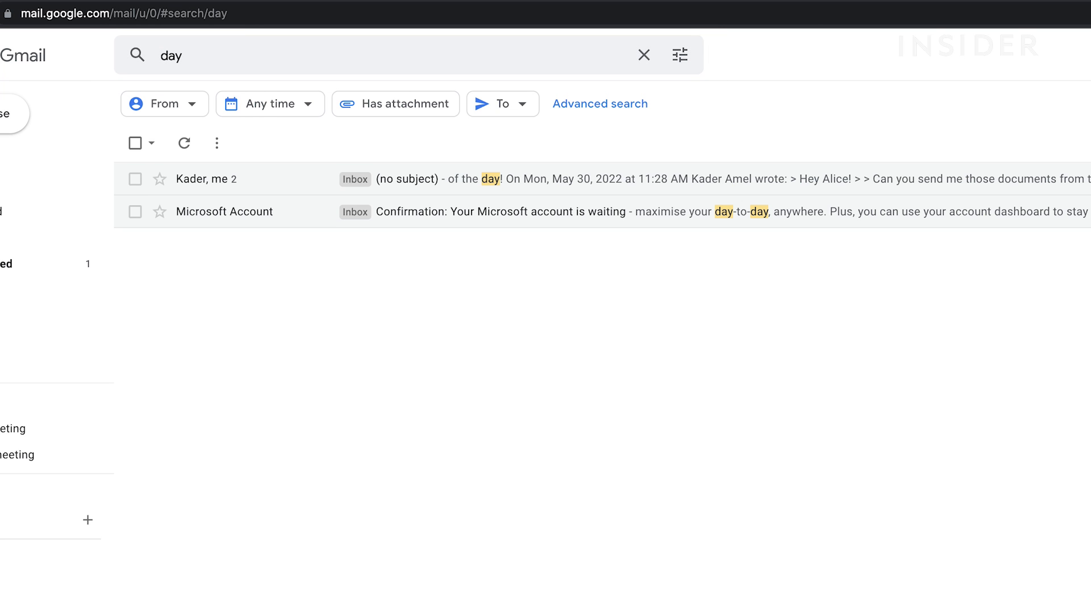
left_click(679, 55)
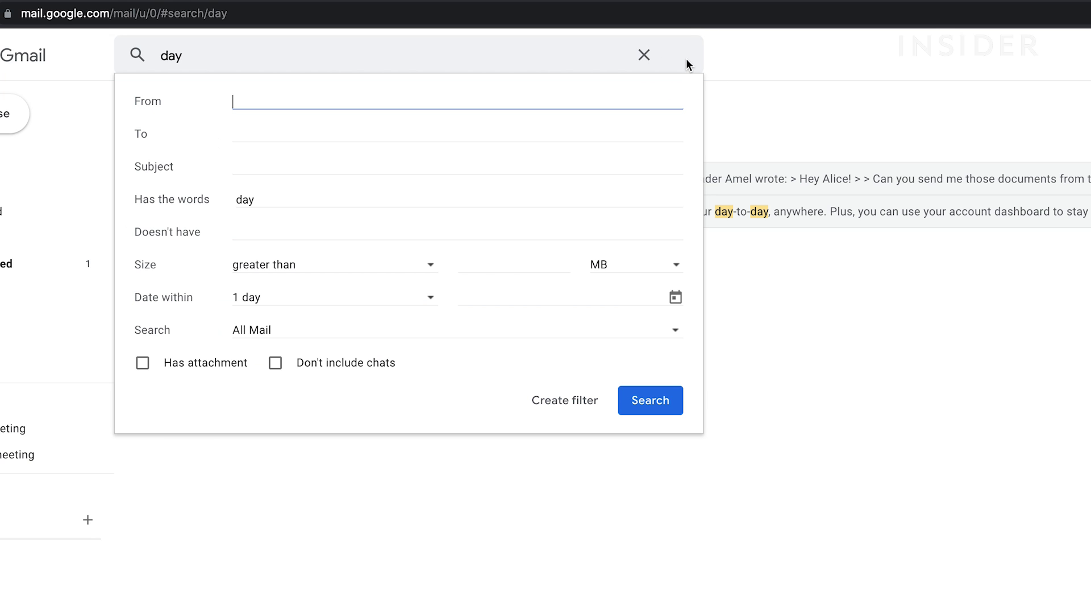
left_click(677, 132)
type("k")
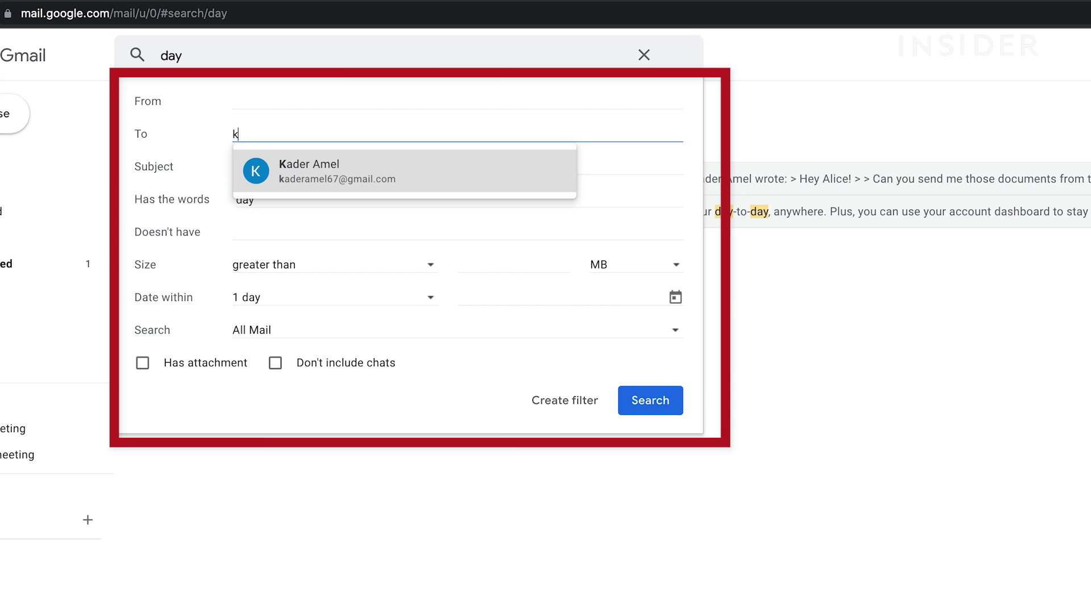
type("ader")
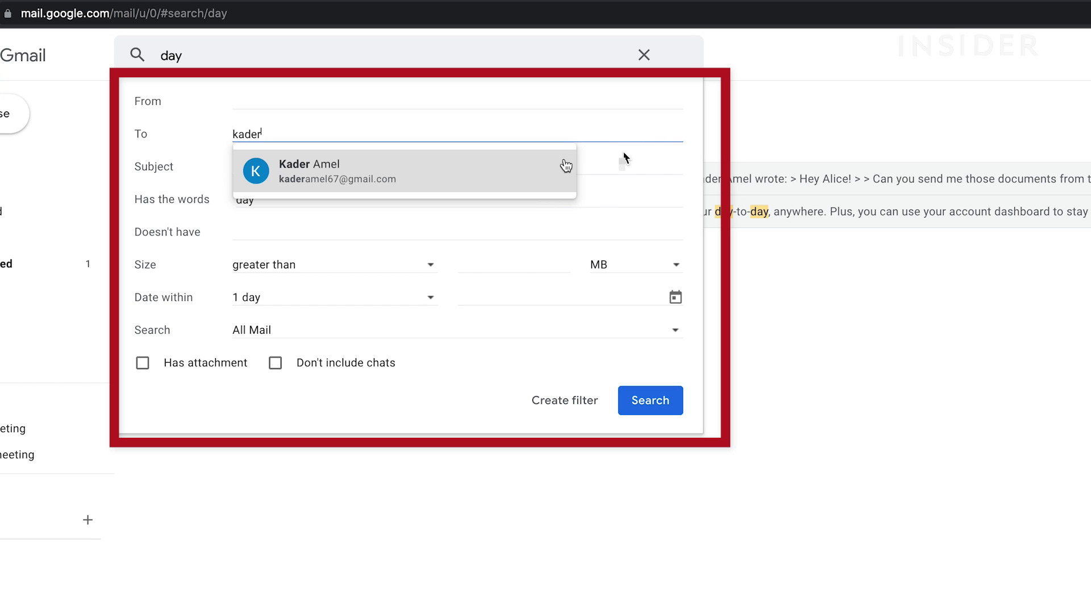
left_click(566, 165)
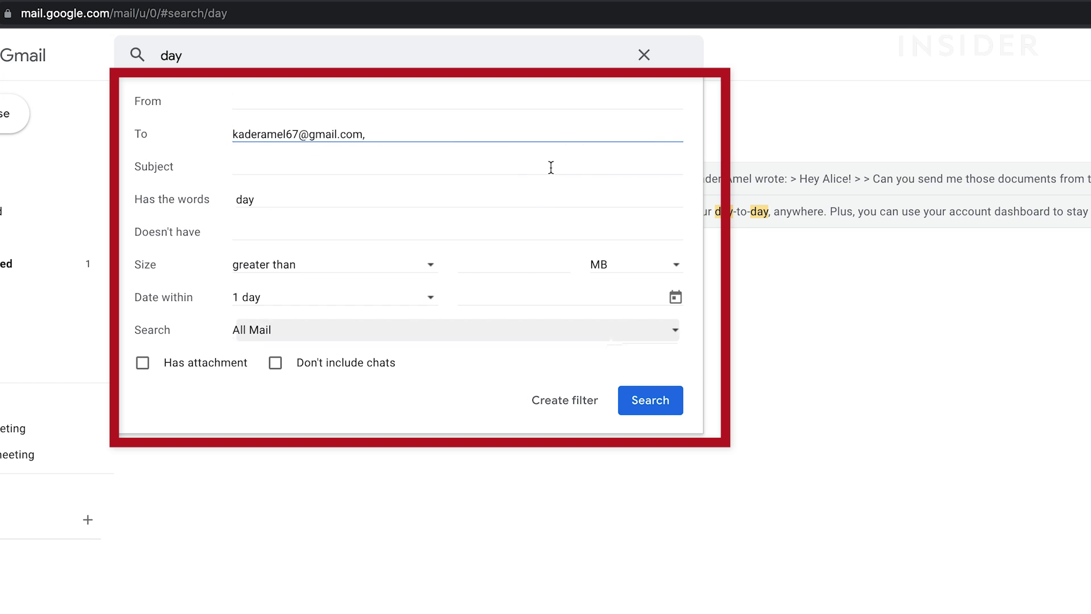
left_click(640, 408)
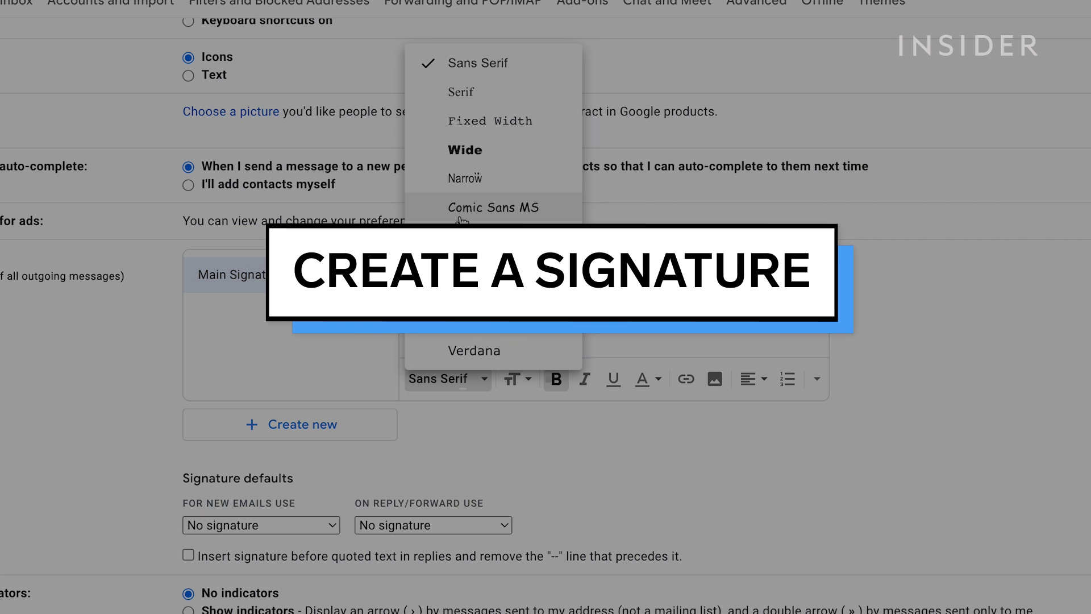
- Set the signature font to Comic Sans MS and go to the full settings page
left_click(493, 207)
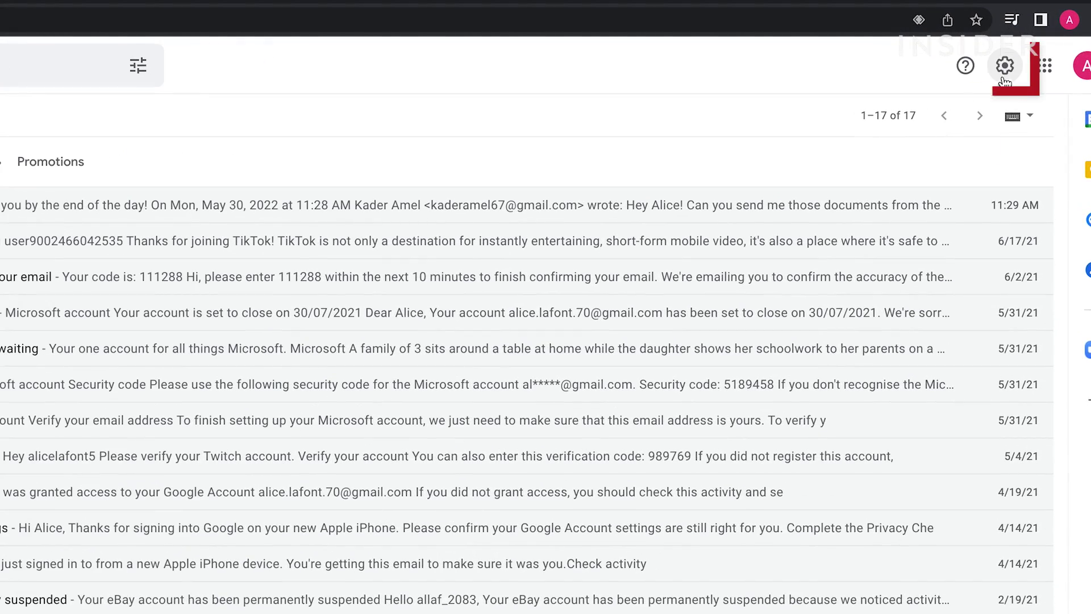
left_click(1006, 66)
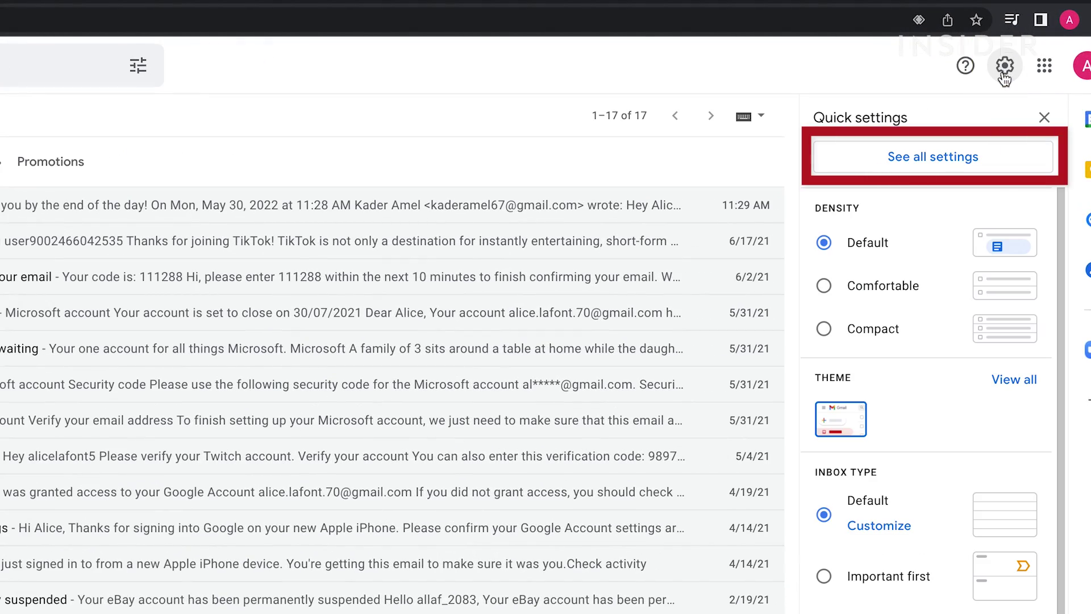
left_click(996, 157)
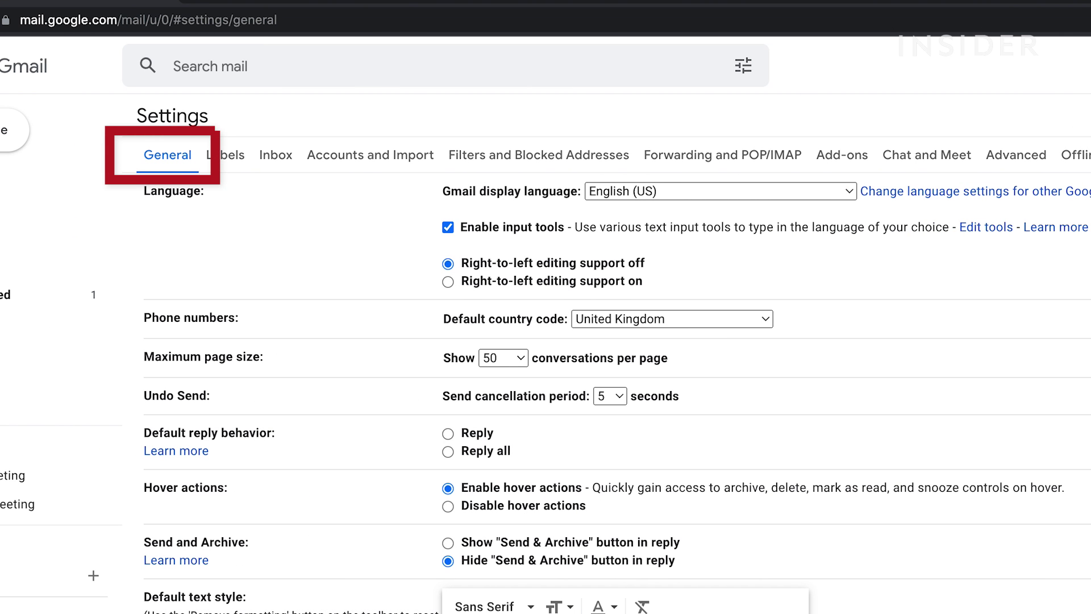
scroll(597, 383, "down", 5)
scroll(597, 384, "down", 5)
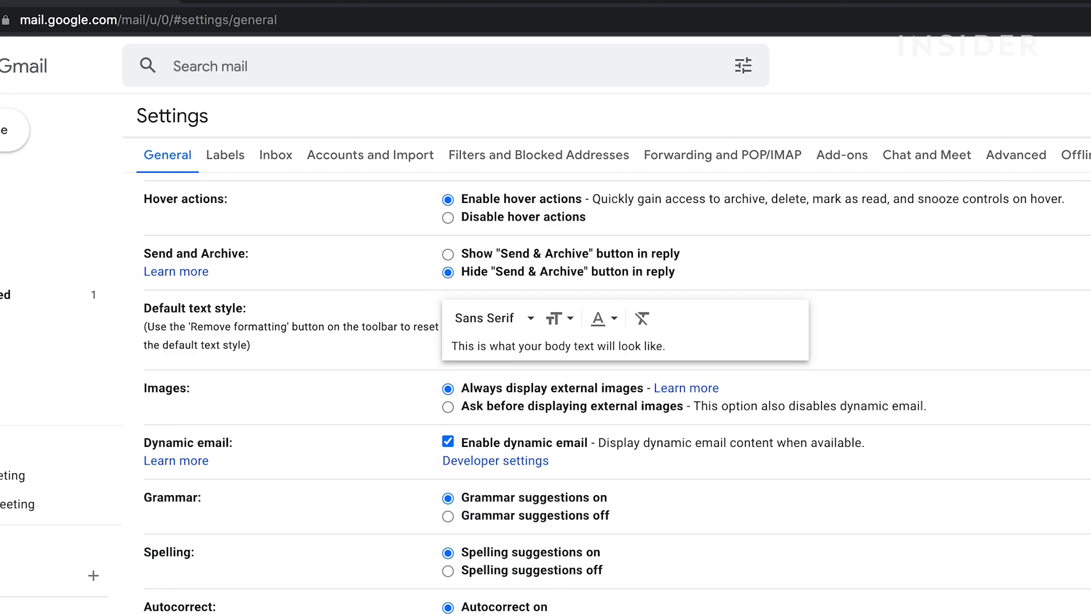
scroll(597, 384, "down", 5)
scroll(598, 384, "down", 5)
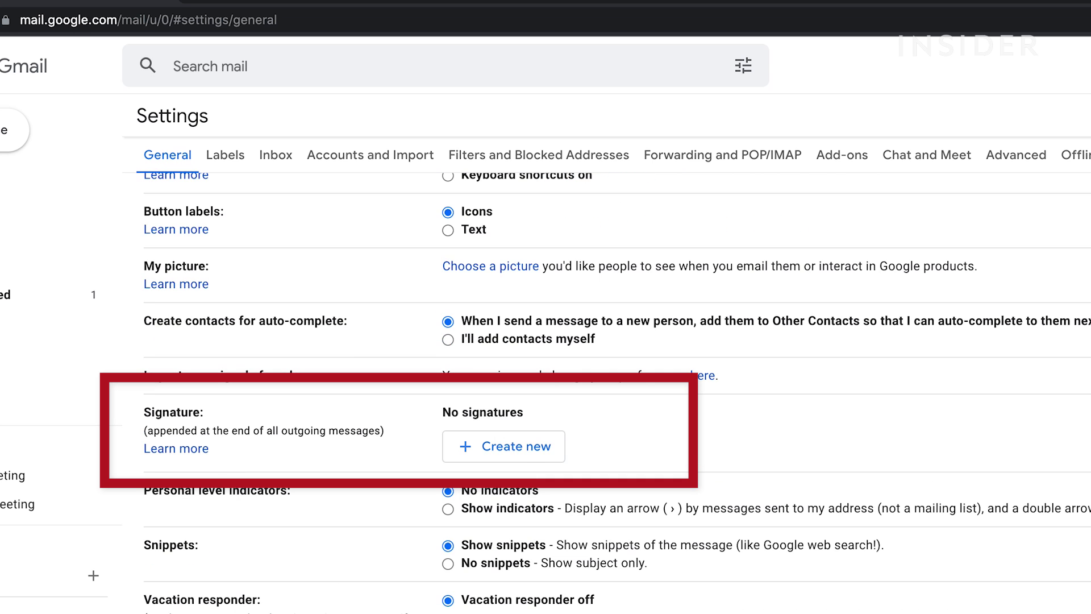
- Create a new signature named 'Main Signature' and save the settings
left_click(538, 443)
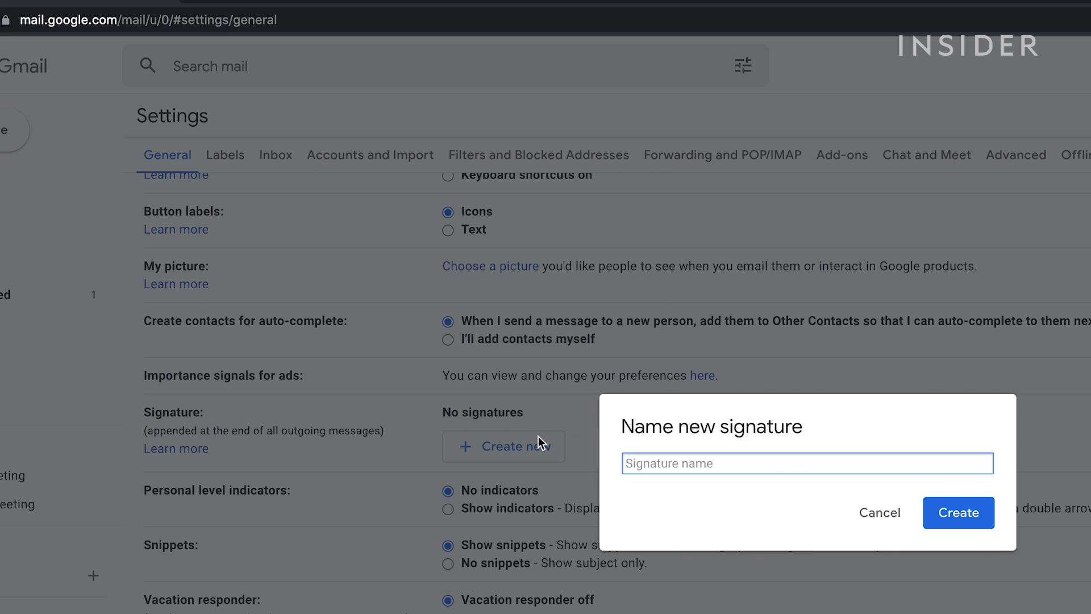
type("Main Signature")
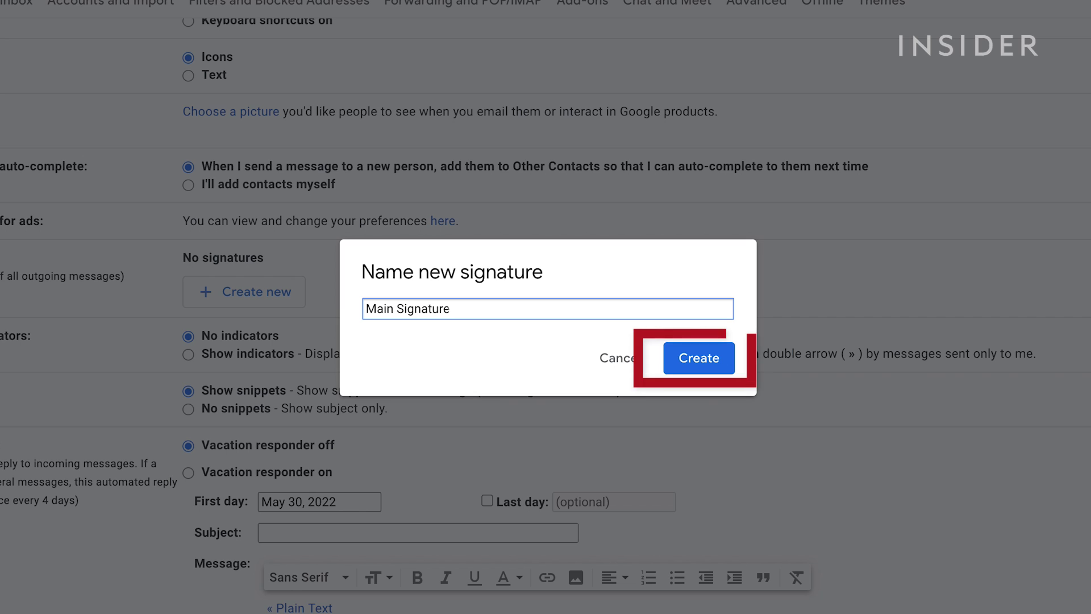
left_click(829, 435)
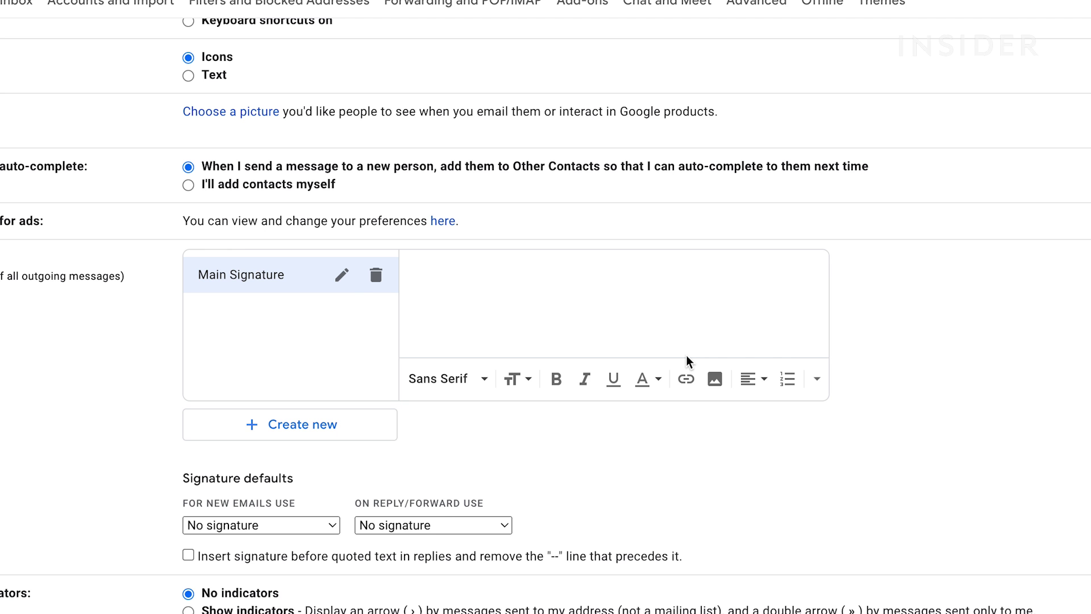
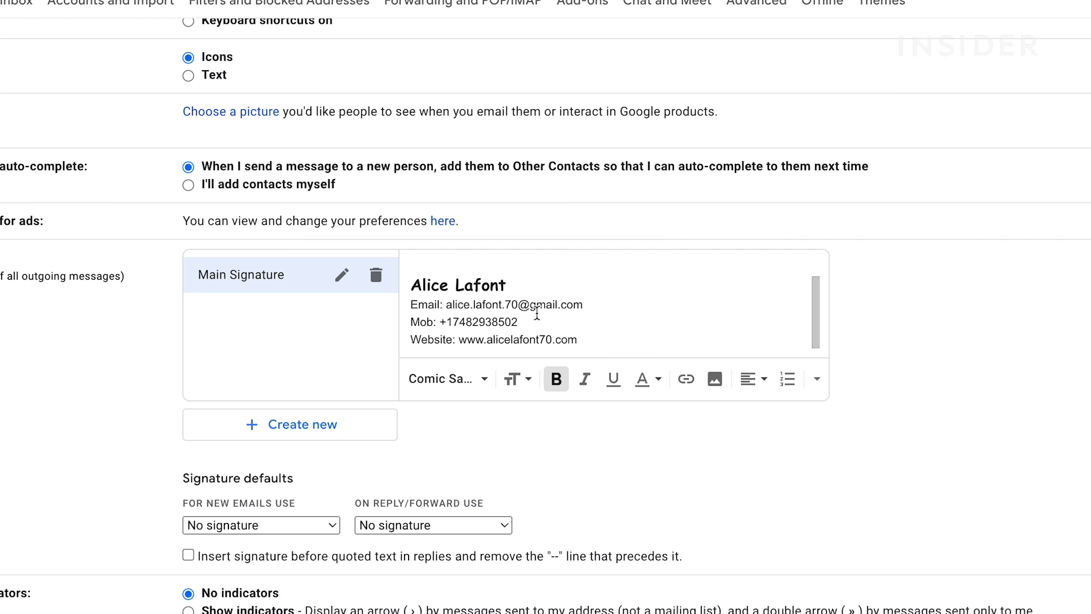
scroll(541, 424, "down", 8)
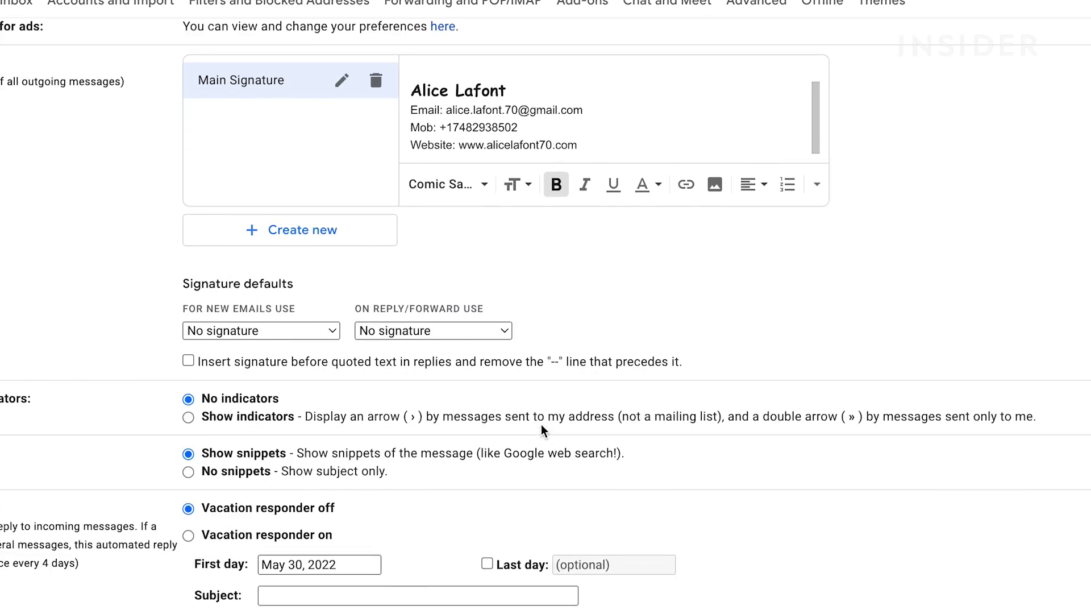
scroll(541, 423, "down", 5)
left_click(597, 514)
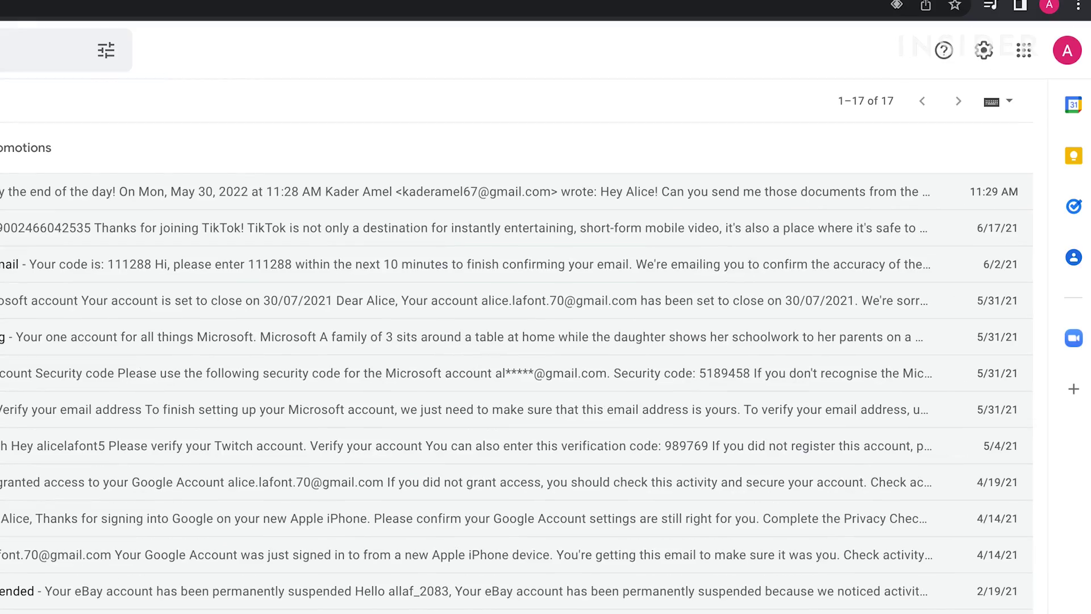
- Make Main Signature the default for new emails and replies/forwards, and save
left_click(984, 50)
left_click(970, 143)
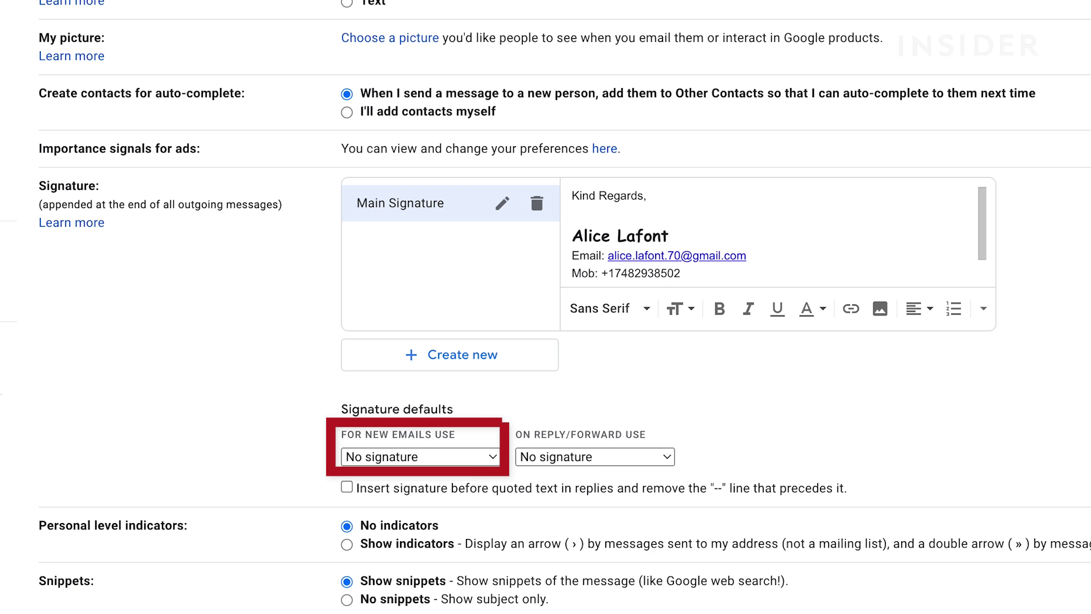
left_click(452, 456)
left_click(447, 476)
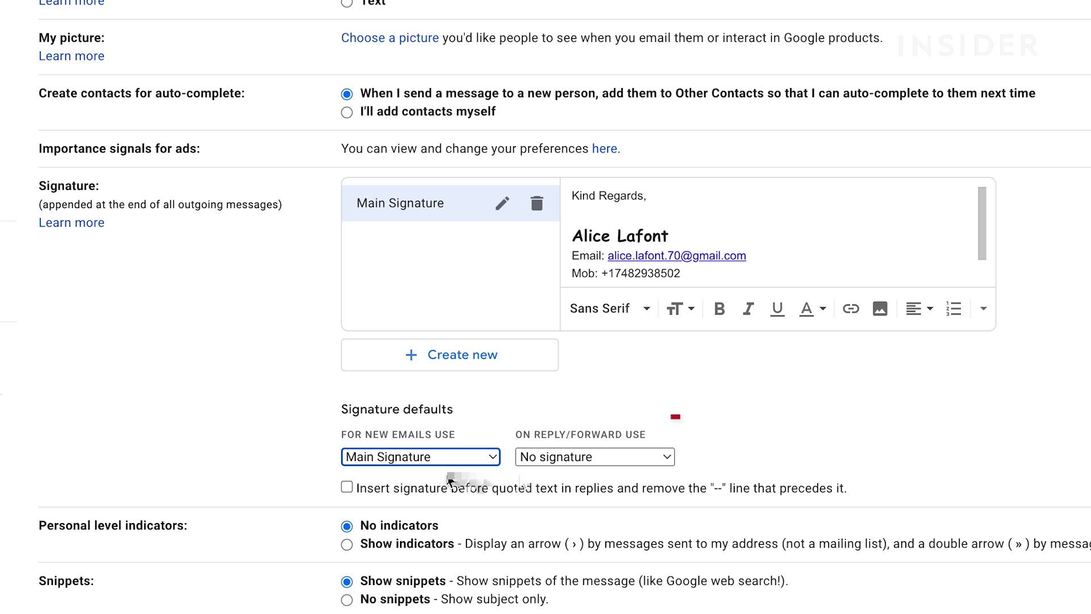
left_click(560, 456)
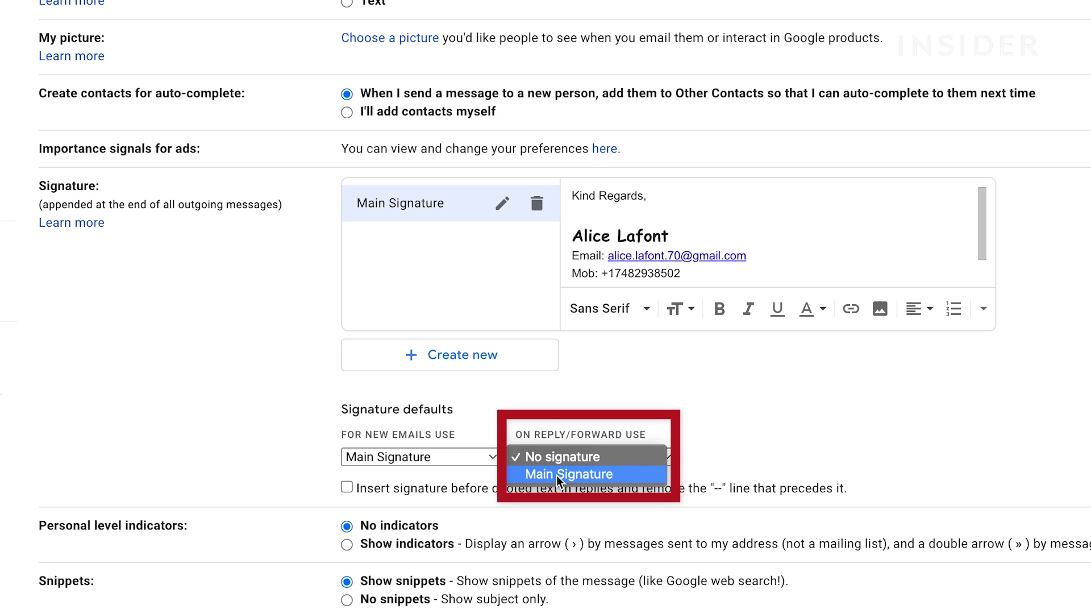
left_click(557, 474)
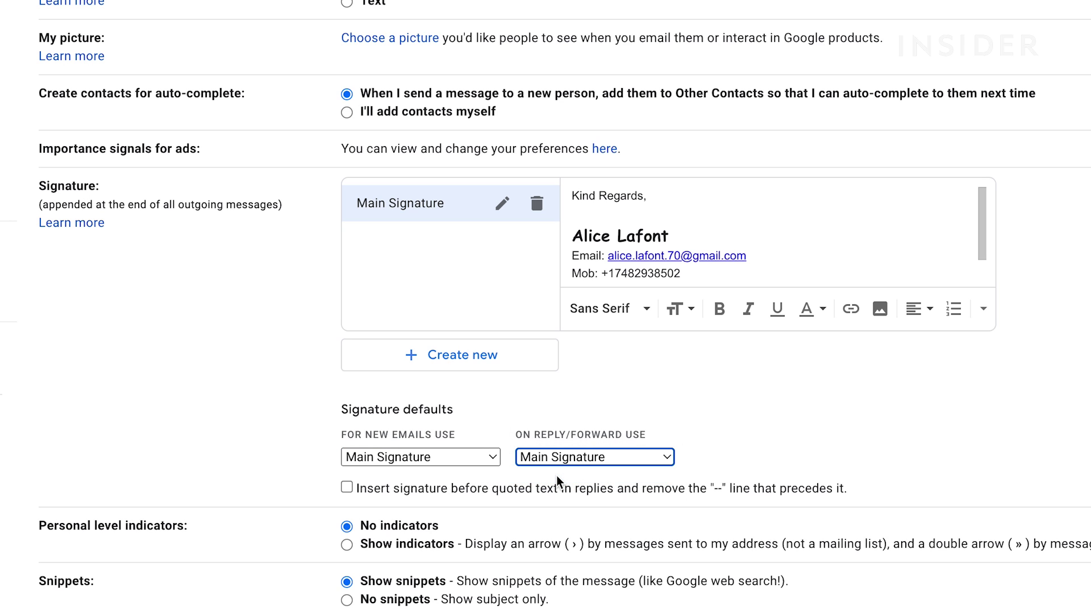
scroll(557, 476, "down", 5)
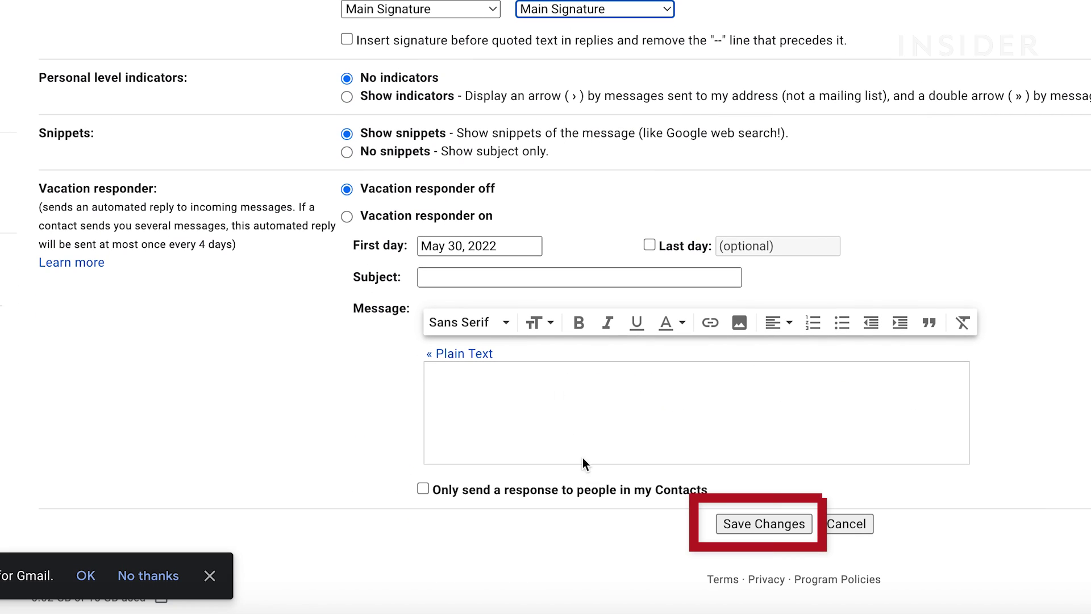
left_click(745, 525)
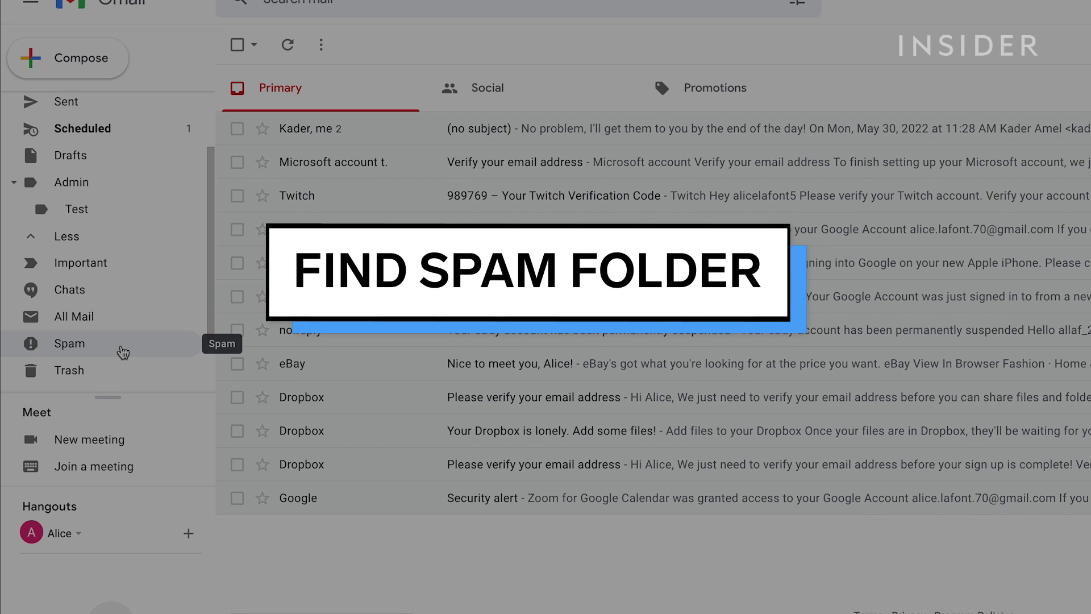
- Expand the sidebar folders and show the Spam folder
left_click(124, 351)
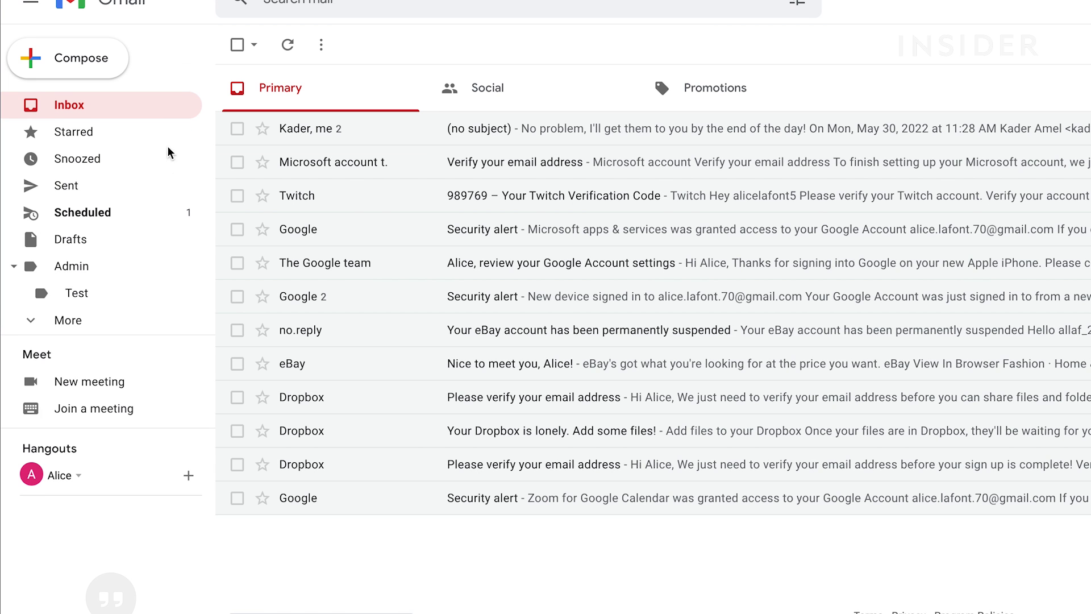
left_click(114, 322)
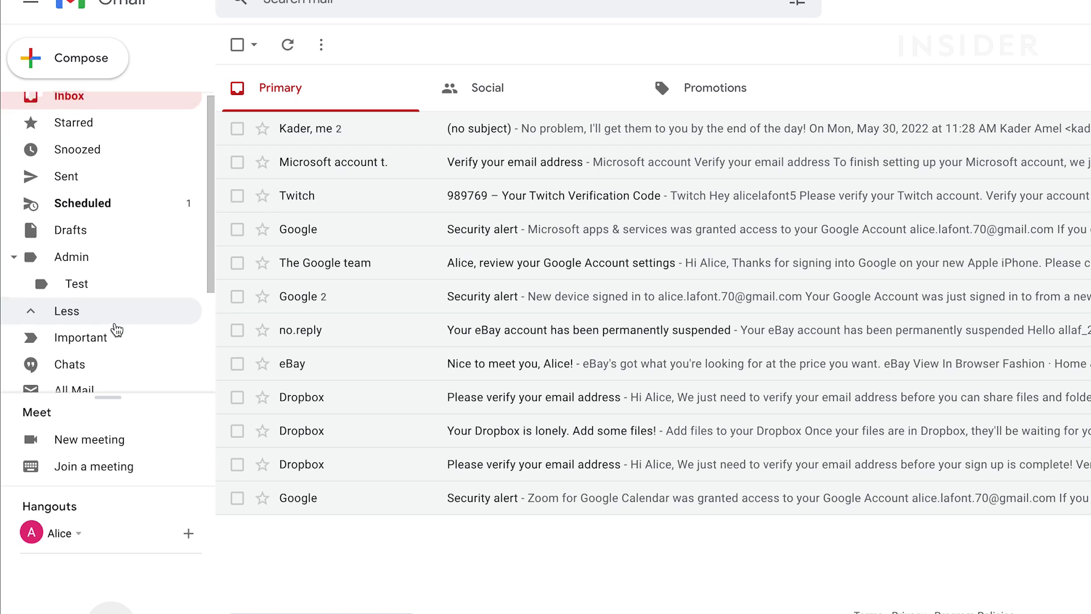
scroll(117, 329, "down", 2)
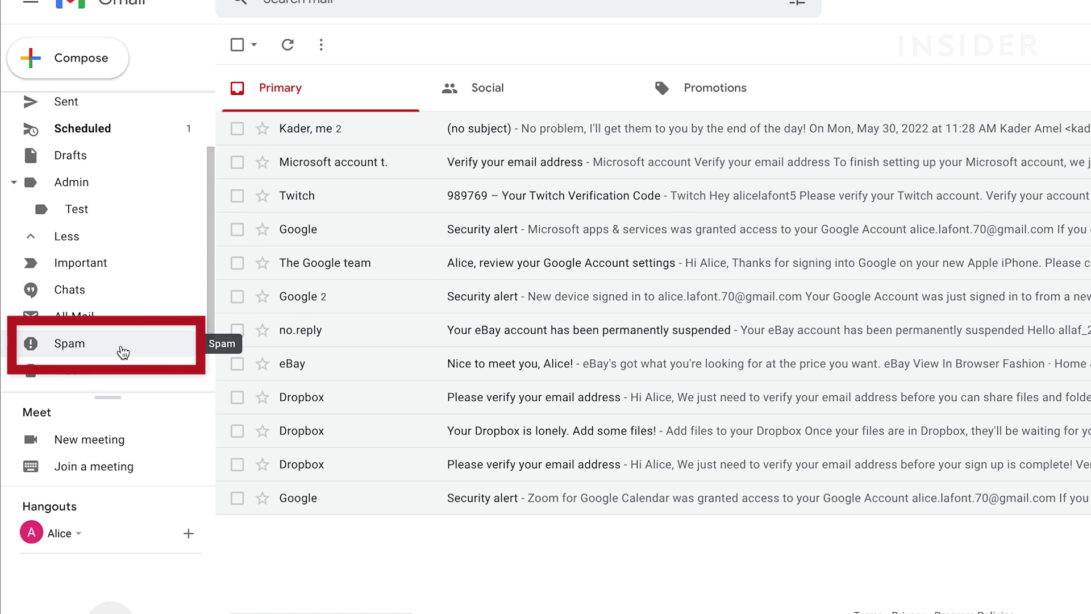
left_click(124, 349)
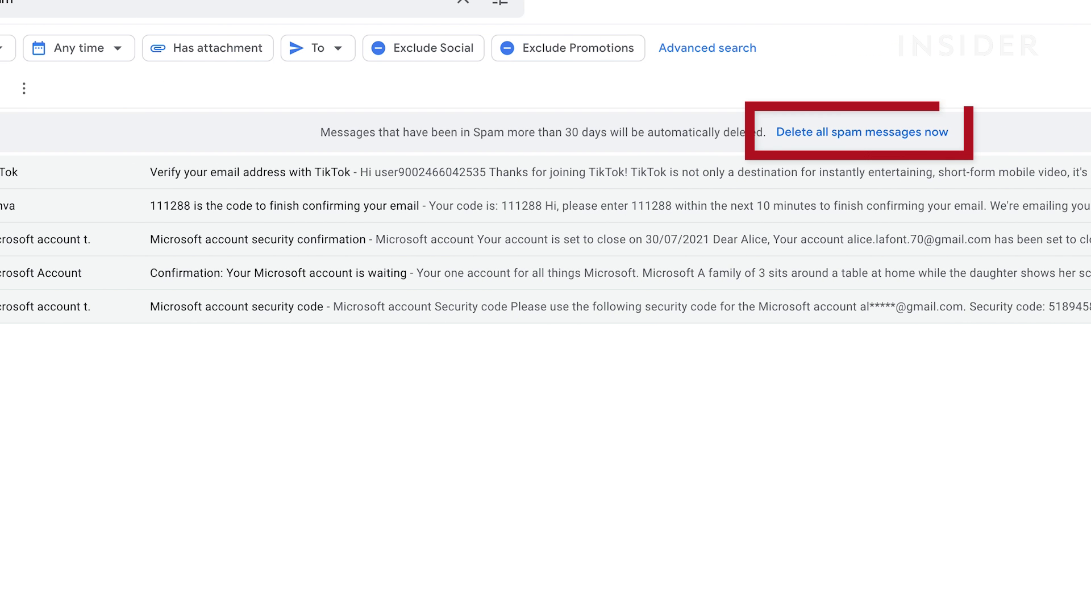
- Delete all spam messages and confirm
left_click(793, 133)
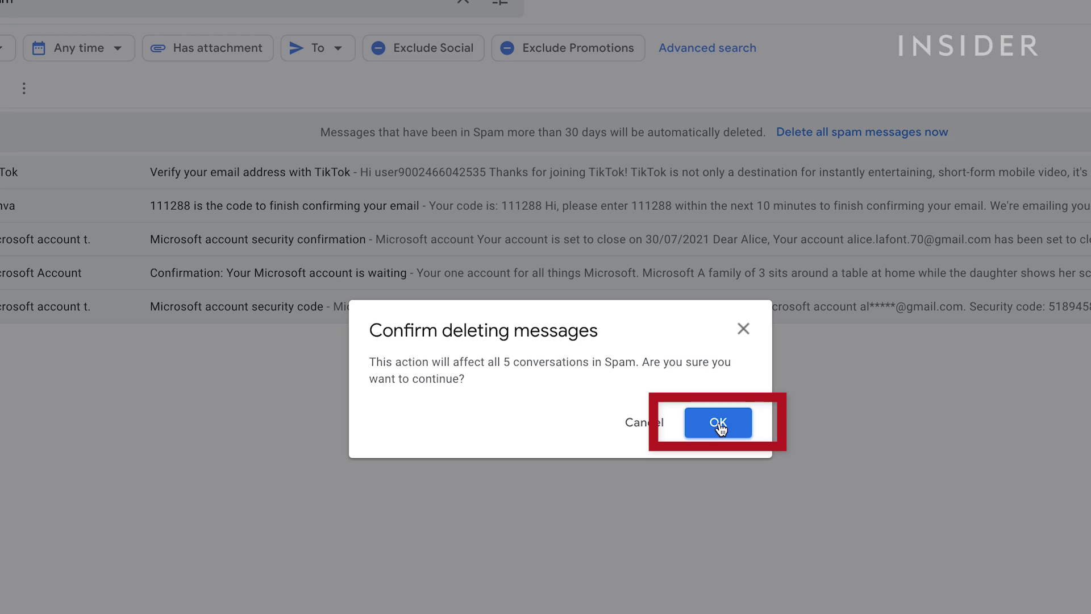
left_click(720, 424)
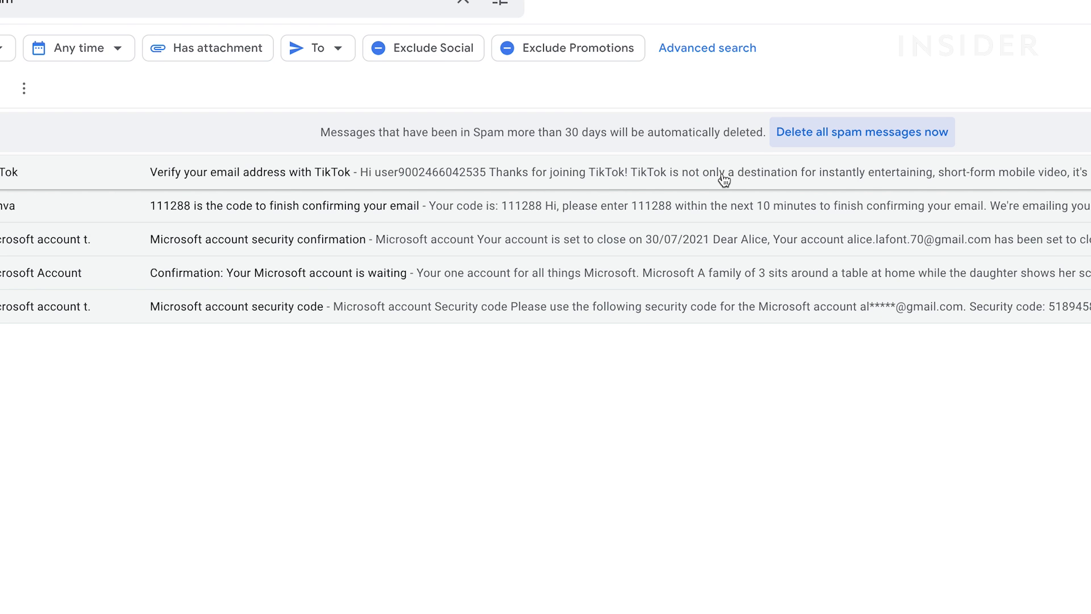
- Mark the TikTok verification email as not spam
left_click(724, 179)
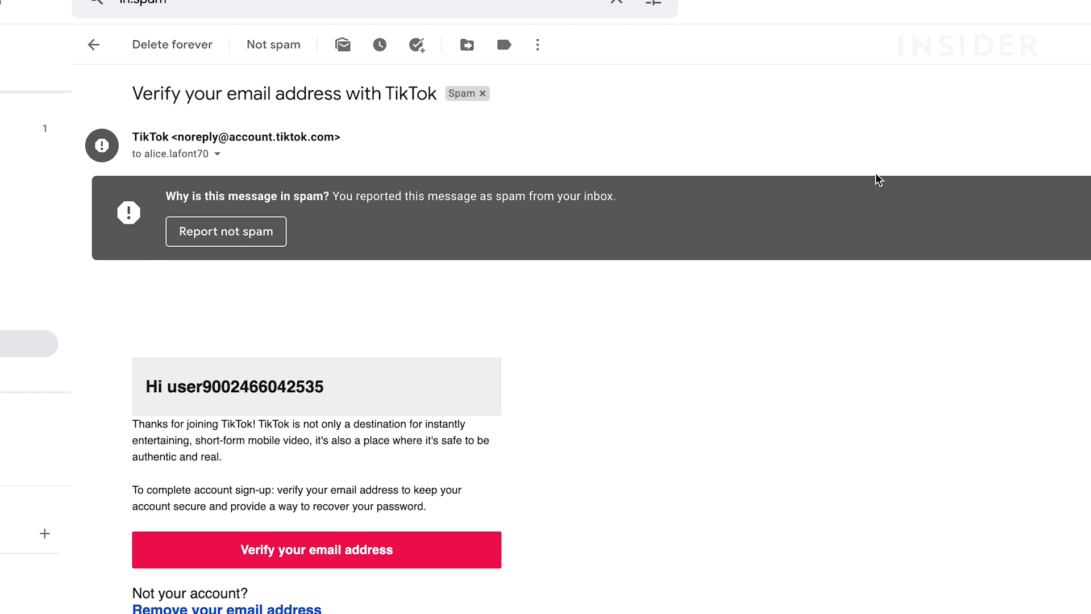
left_click(287, 43)
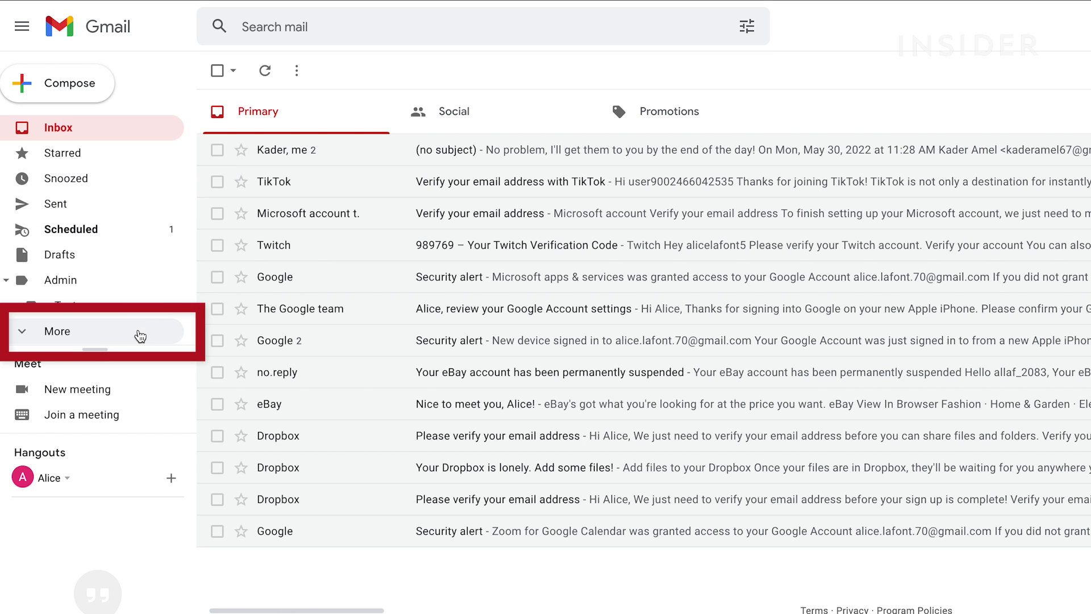
- Expand the sidebar folders and show the Trash folder
left_click(141, 337)
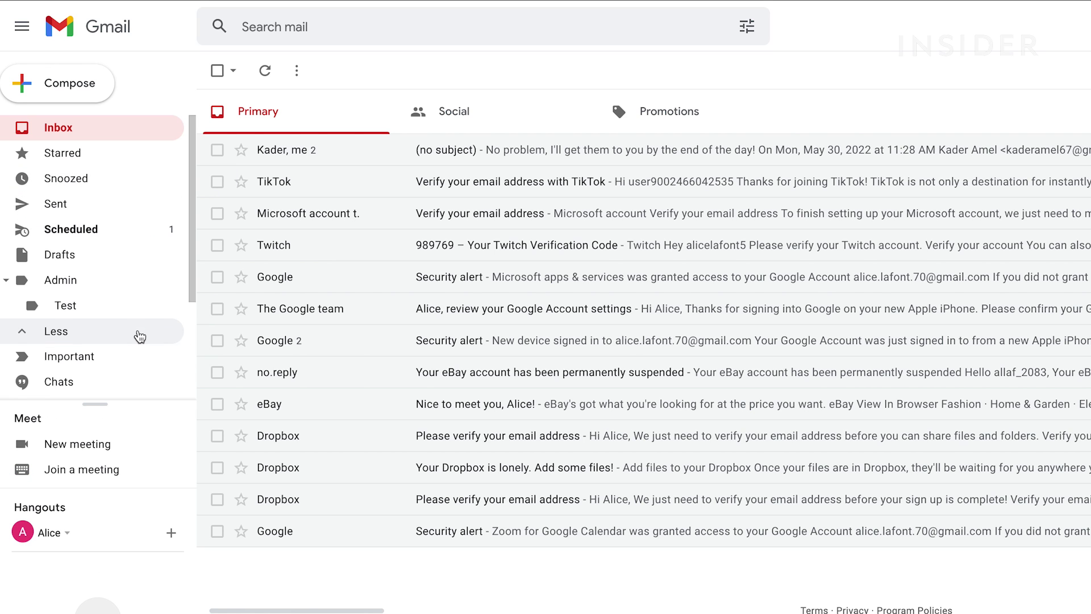
scroll(141, 335, "down", 3)
left_click(144, 316)
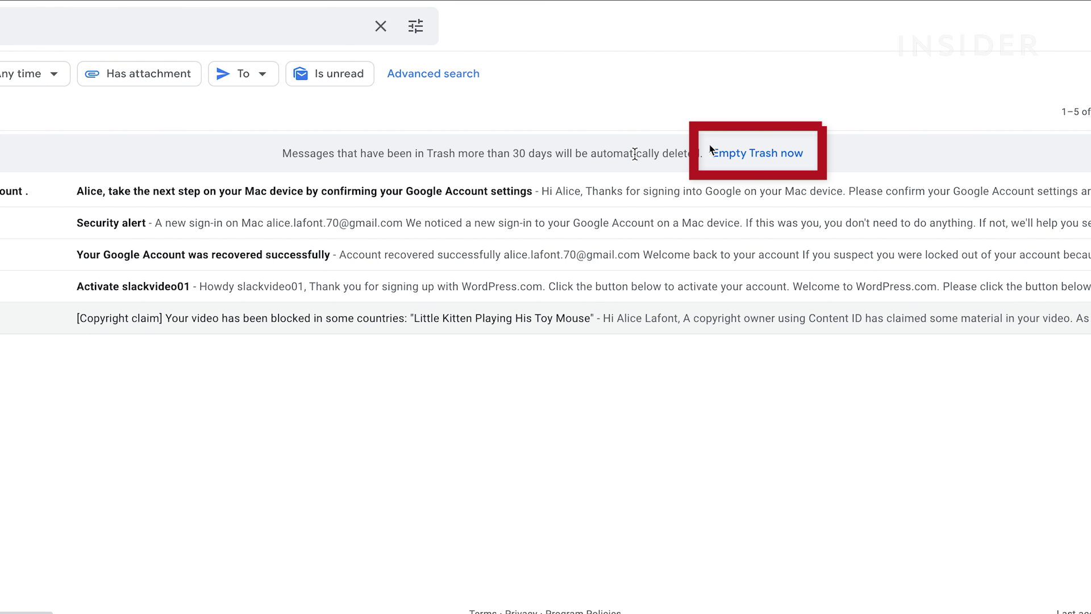
- Empty the Trash with confirmation, then pick the Google Security alert conversation
left_click(750, 153)
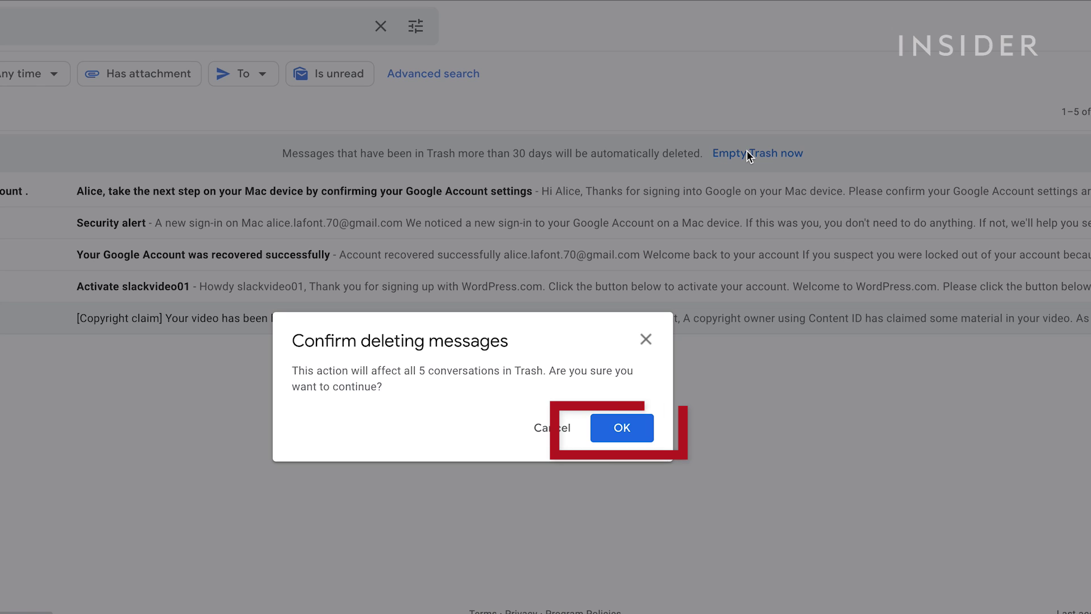
left_click(623, 428)
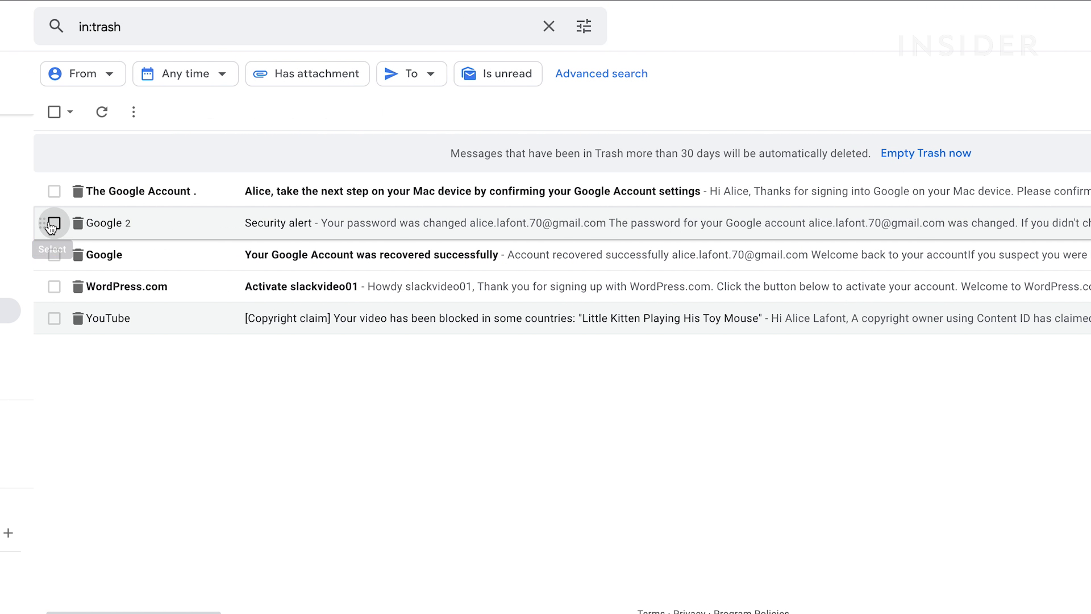
left_click(54, 224)
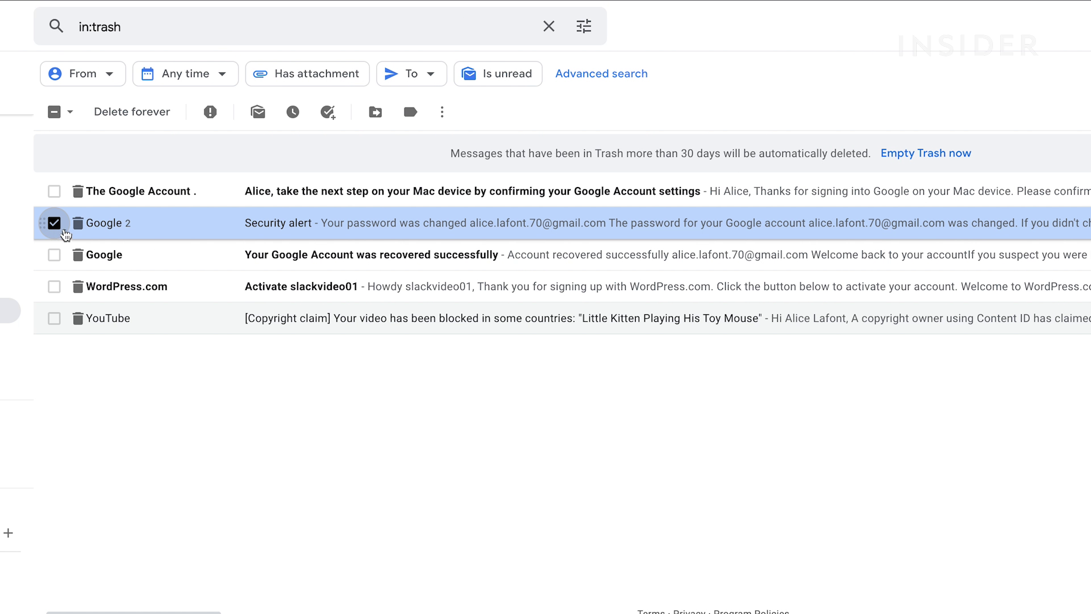
- Show the Move to destinations for the Google Security alert conversation
left_click(375, 112)
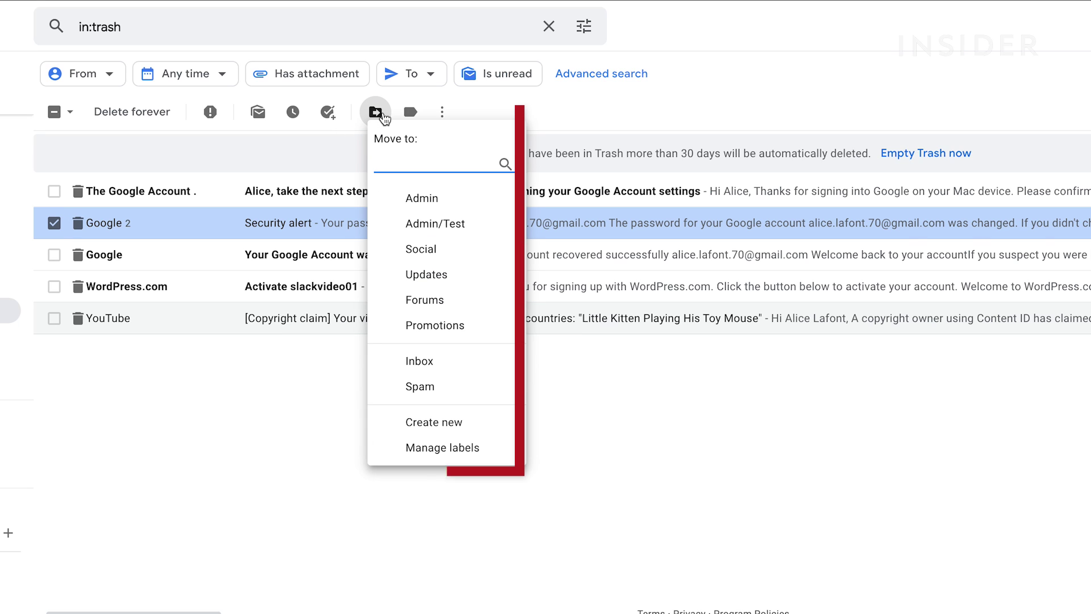